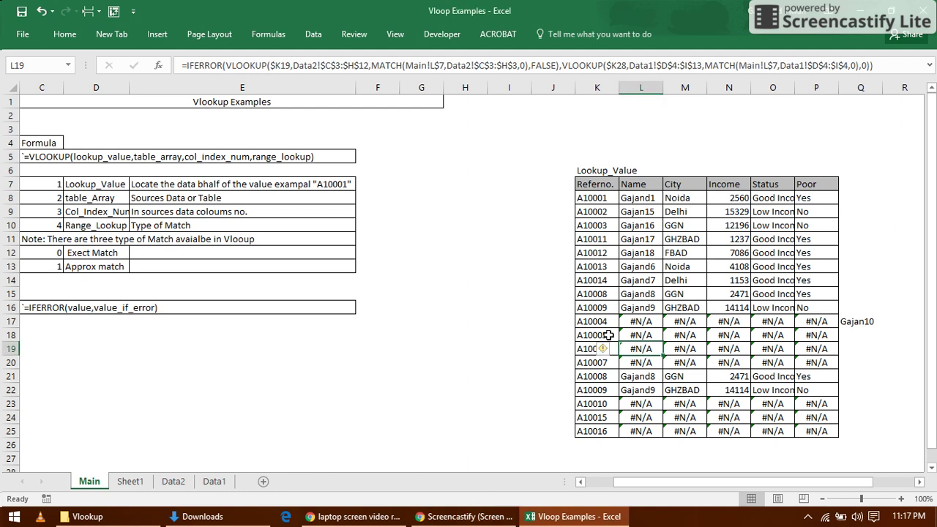
# Remove the #N/A fallback argument from the IFERROR formula in L17, leaving the argument after the last comma empty.
pyautogui.click(635, 323)
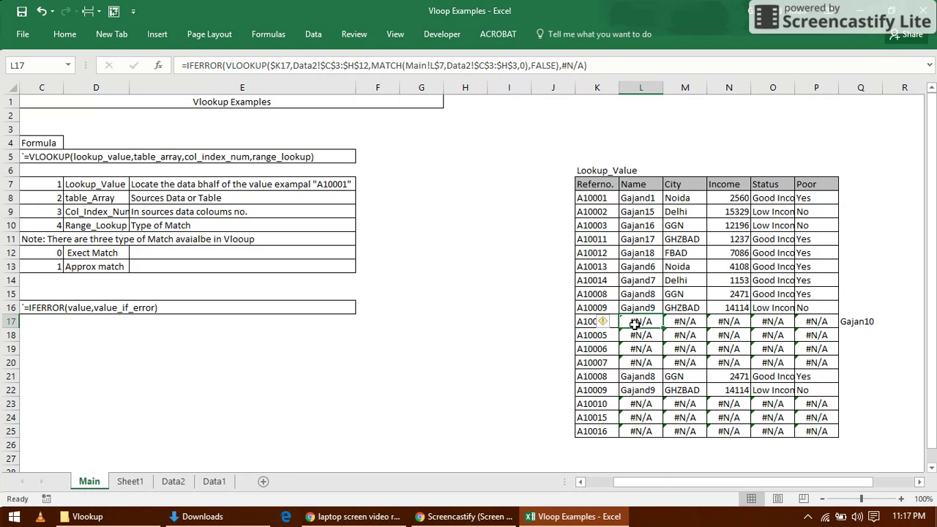
pyautogui.click(580, 66)
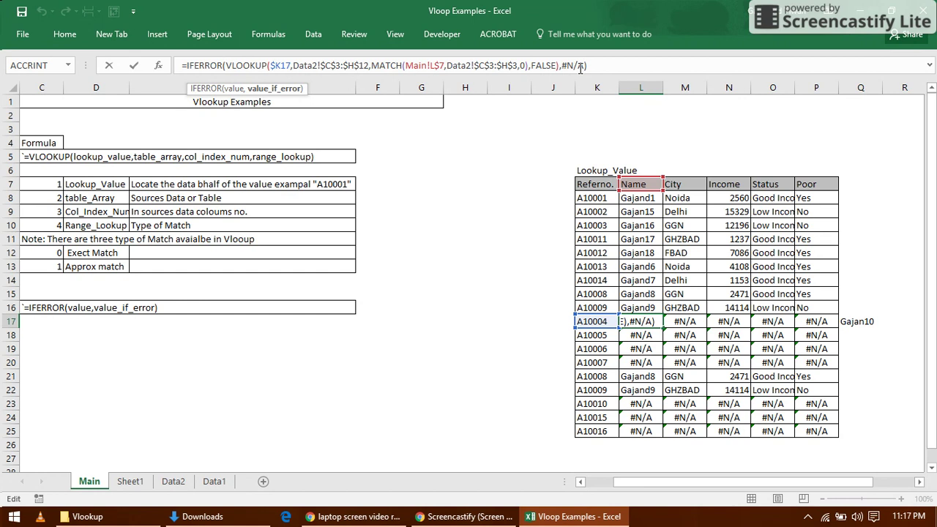
pyautogui.press('BackSpace')
pyautogui.press('BackSpace')
pyautogui.press('BackSpace')
pyautogui.press('BackSpace')
pyautogui.press('Return')
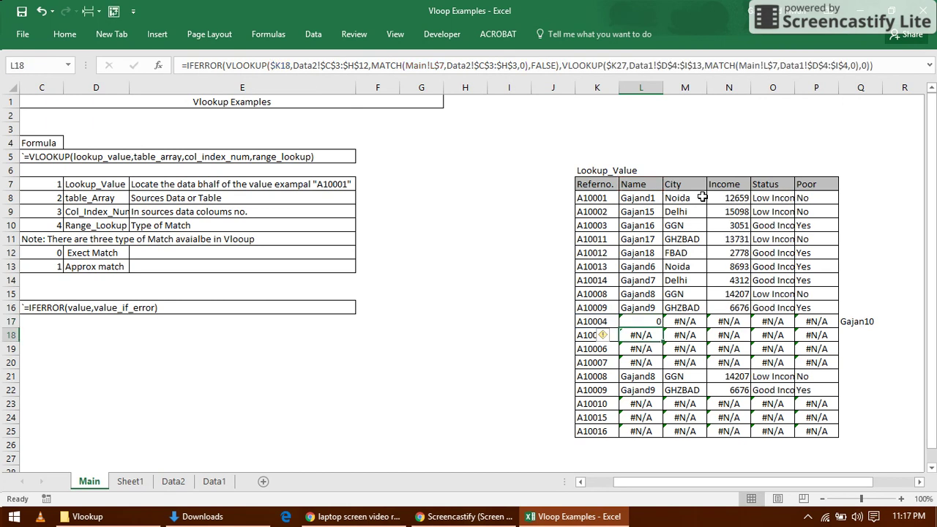
# Copy the VLOOKUP expression on Data1 from the formula in Q17, without its equals sign.
pyautogui.click(864, 320)
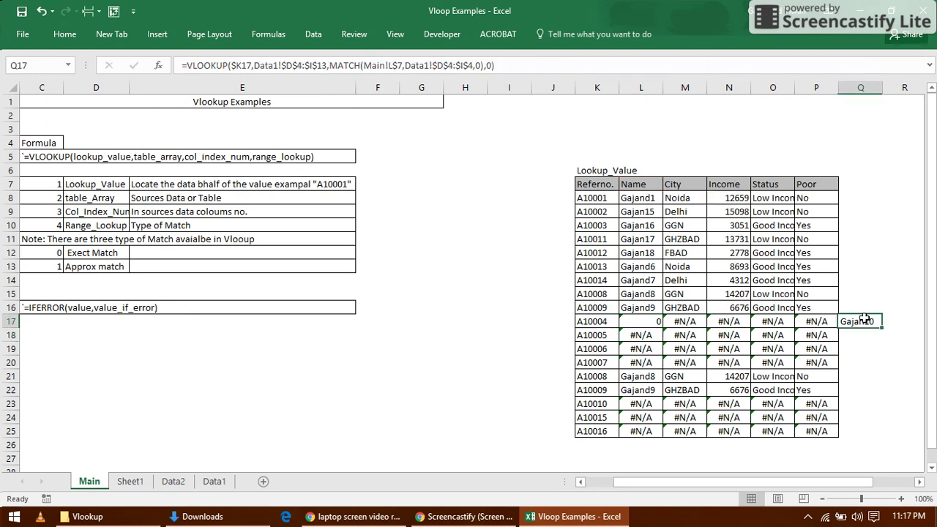
pyautogui.click(489, 66)
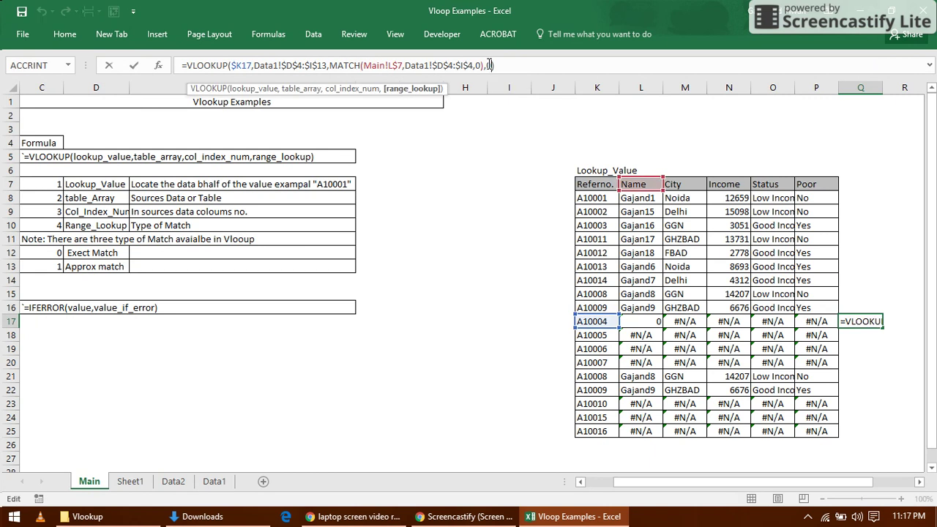
pyautogui.press('Return')
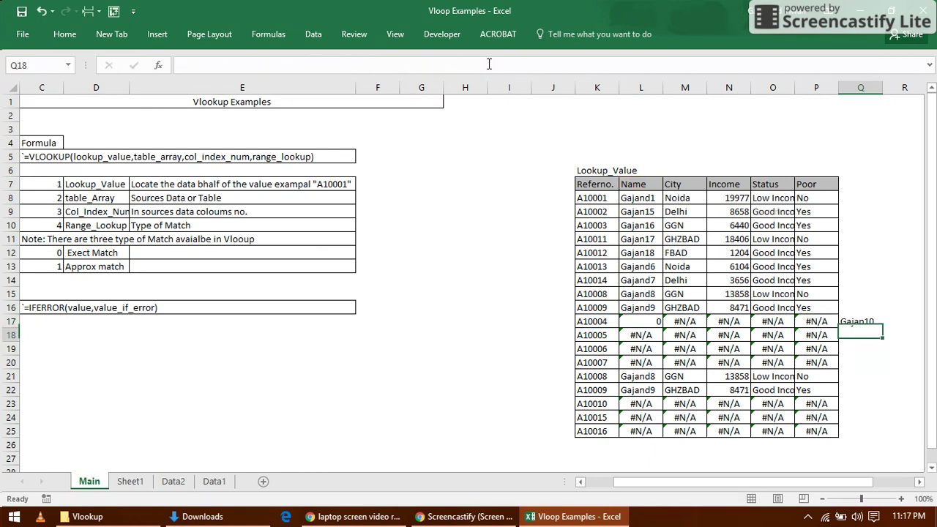
pyautogui.press('Up')
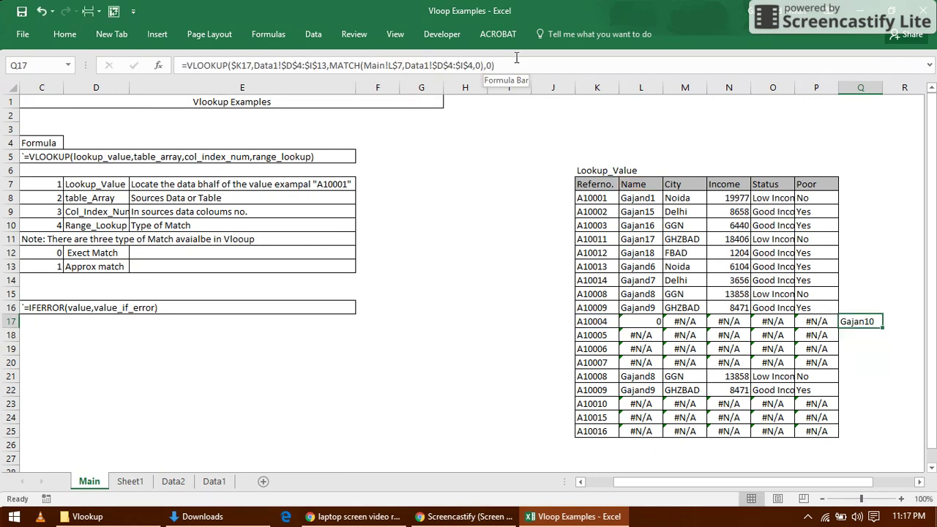
pyautogui.click(503, 65)
pyautogui.hotkey('shift', 'Left')
pyautogui.hotkey('shift', 'Left')
pyautogui.hotkey('shift', 'Left')
pyautogui.hotkey('shift', 'Left')
pyautogui.hotkey('shift', 'Left')
pyautogui.hotkey('shift', 'Left')
pyautogui.hotkey('shift', 'Left')
pyautogui.hotkey('shift', 'Left')
pyautogui.hotkey('shift', 'Left')
pyautogui.hotkey('shift', 'Left')
pyautogui.hotkey('shift', 'Left')
pyautogui.hotkey('shift', 'Left')
pyautogui.hotkey('shift', 'Left')
pyautogui.hotkey('shift', 'Left')
pyautogui.hotkey('shift', 'Left')
pyautogui.hotkey('shift', 'Left')
pyautogui.hotkey('shift', 'Left')
pyautogui.hotkey('shift', 'Left')
pyautogui.hotkey('shift', 'Left')
pyautogui.hotkey('shift', 'Left')
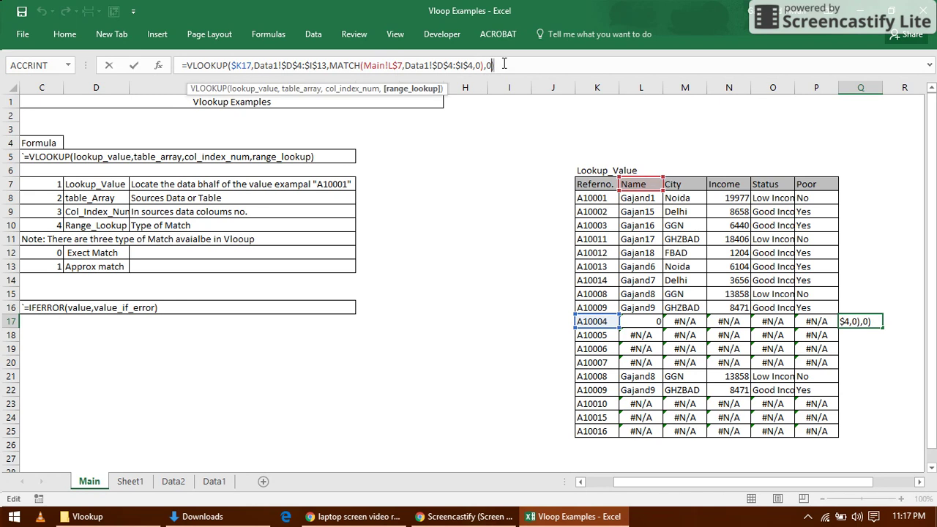
pyautogui.hotkey('shift', 'Left')
pyautogui.hotkey('shift', 'Left')
pyautogui.hotkey('shift', 'Left')
pyautogui.hotkey('shift', 'Left')
pyautogui.hotkey('shift', 'Left')
pyautogui.hotkey('shift', 'Left')
pyautogui.hotkey('shift', 'Left')
pyautogui.hotkey('shift', 'Left')
pyautogui.hotkey('shift', 'Left')
pyautogui.hotkey('shift', 'Left')
pyautogui.hotkey('shift', 'Left')
pyautogui.hotkey('shift', 'Left')
pyautogui.hotkey('shift', 'Left')
pyautogui.hotkey('shift', 'Left')
pyautogui.hotkey('shift', 'Left')
pyautogui.hotkey('shift', 'Left')
pyautogui.hotkey('shift', 'Left')
pyautogui.hotkey('shift', 'Left')
pyautogui.hotkey('shift', 'Left')
pyautogui.hotkey('shift', 'Left')
pyautogui.hotkey('ctrl', 'c')
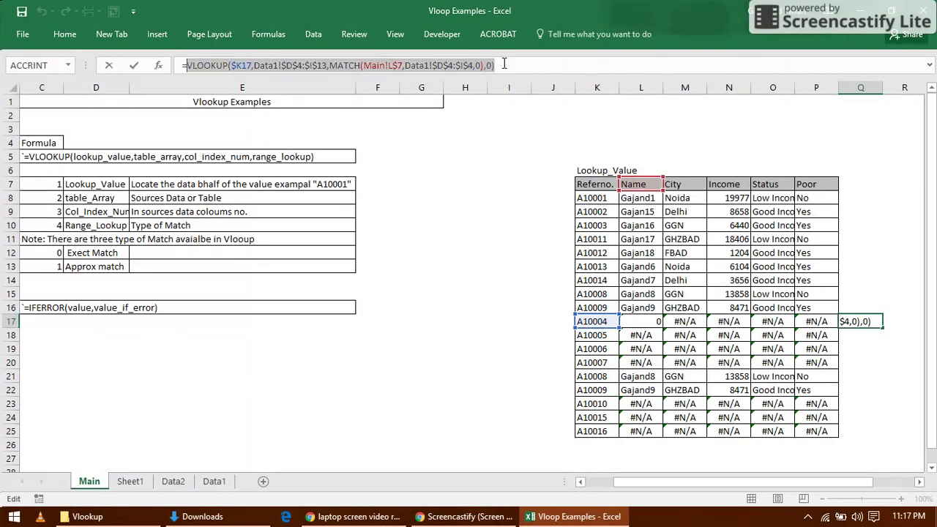
pyautogui.press('Return')
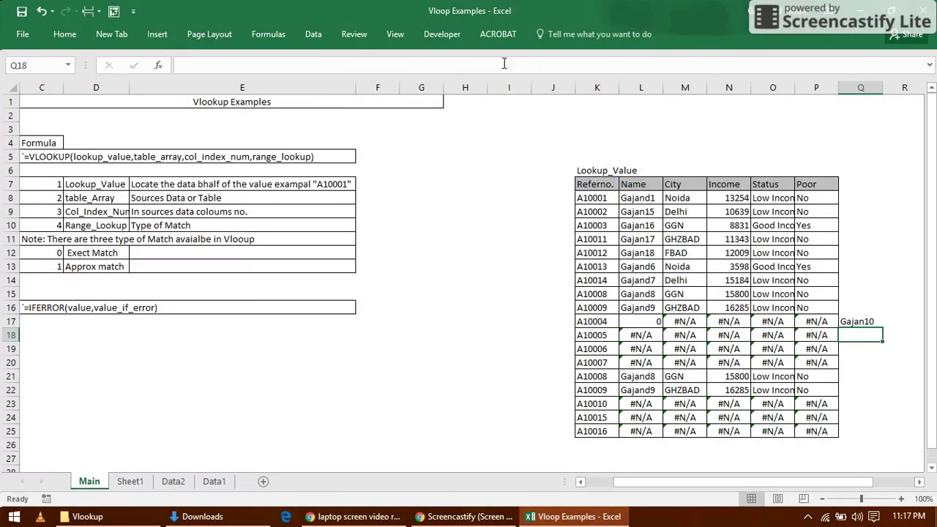
# Insert the copied Data1 VLOOKUP as the value_if_error argument of the IFERROR formula in L17.
pyautogui.click(647, 320)
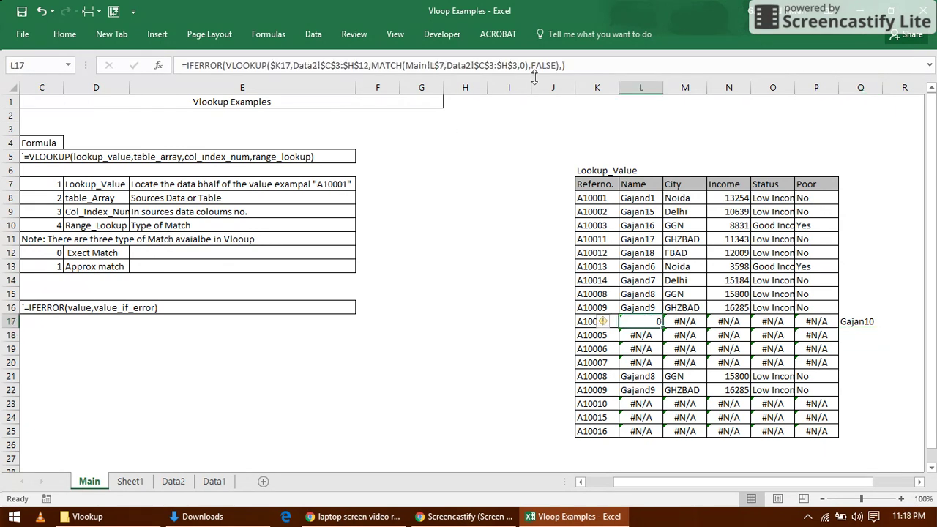
pyautogui.click(562, 65)
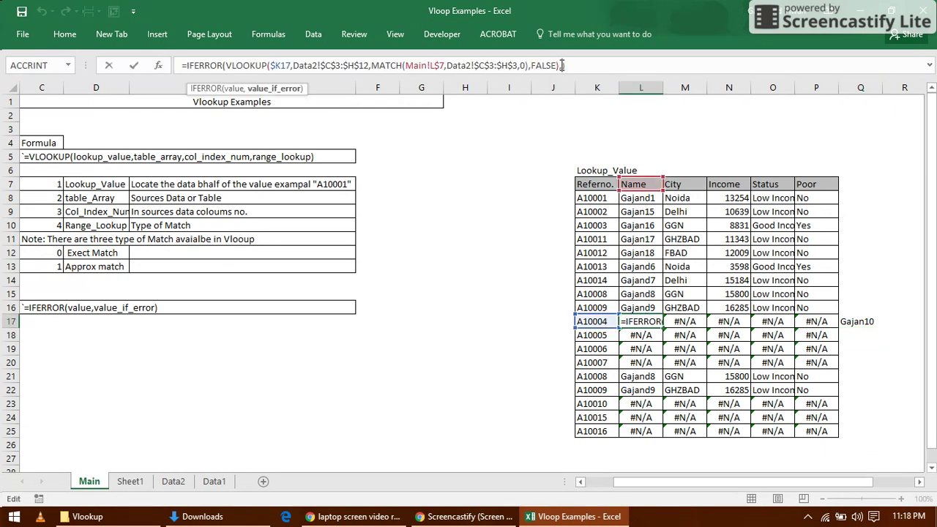
pyautogui.hotkey('ctrl', 'v')
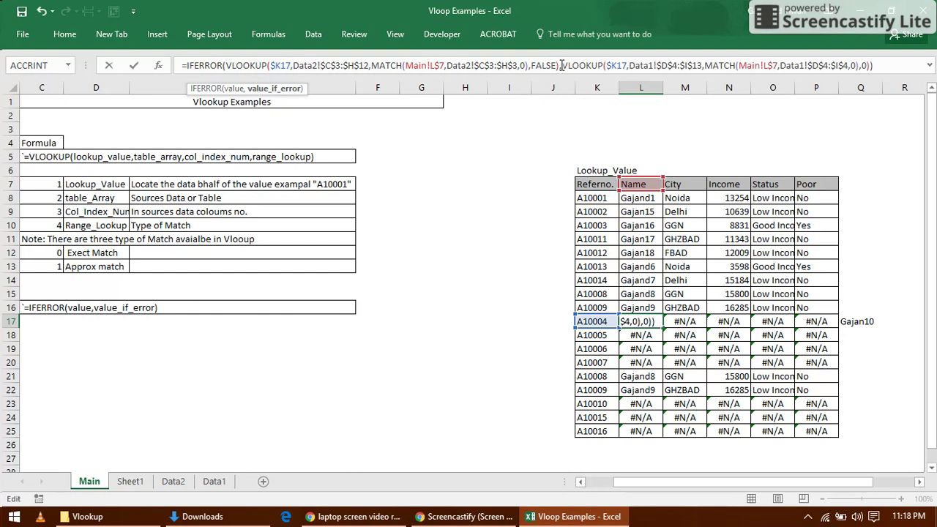
pyautogui.press('Return')
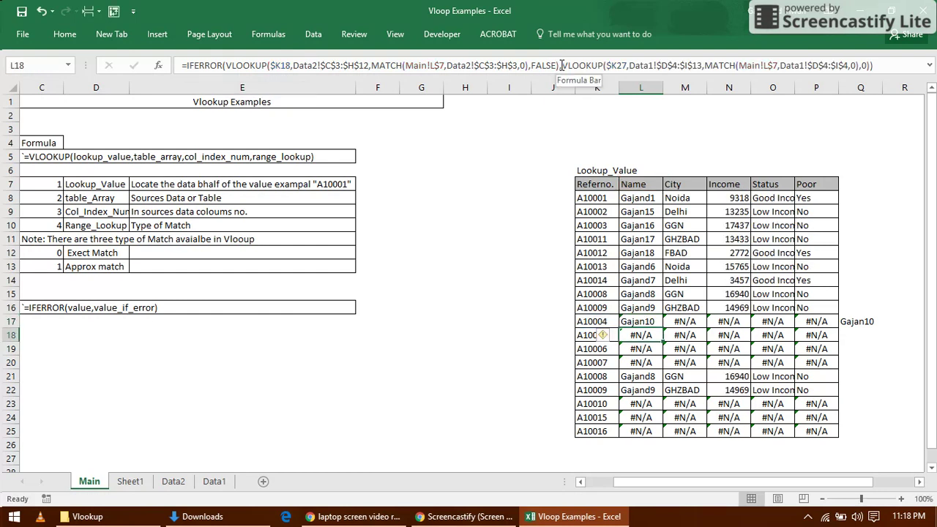
# Fill the L17 formula across the row through P17.
pyautogui.press('Up')
pyautogui.hotkey('shift', 'Right')
pyautogui.hotkey('shift', 'Right')
pyautogui.hotkey('shift', 'Right')
pyautogui.hotkey('shift', 'Right')
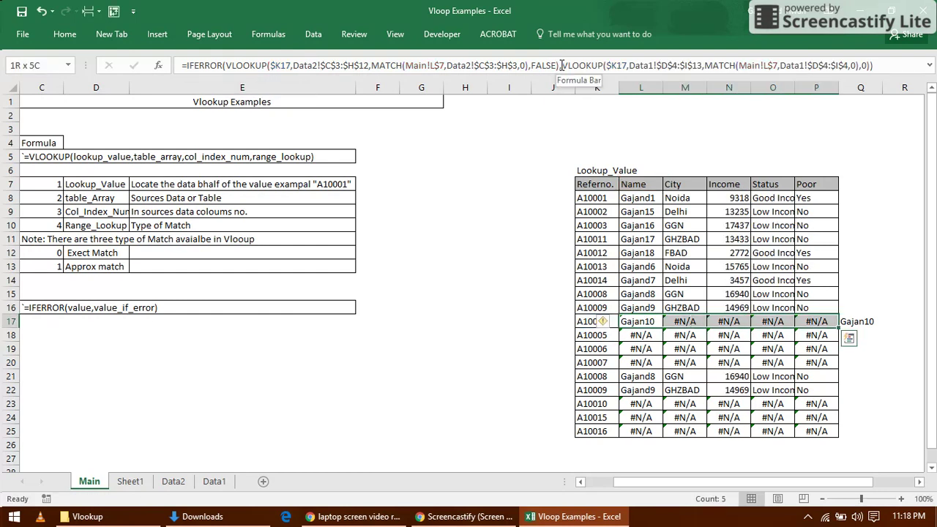
pyautogui.hotkey('ctrl', 'r')
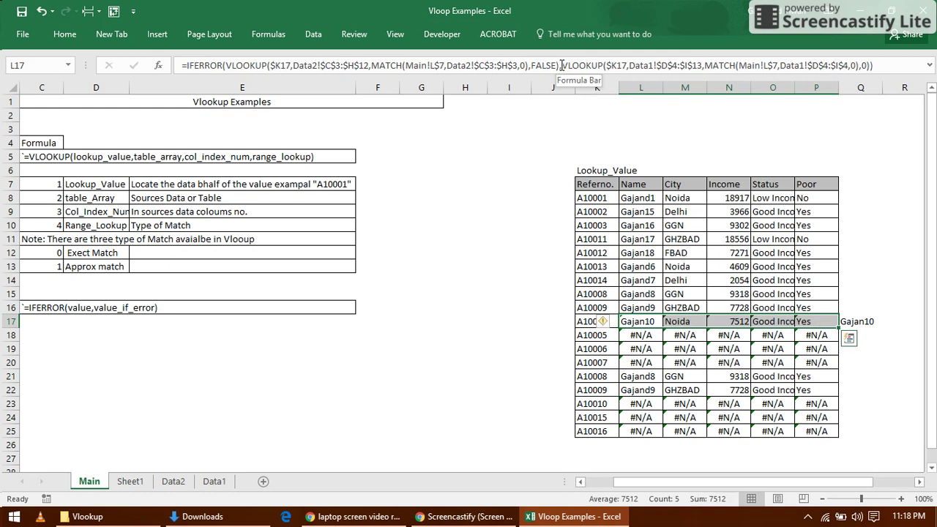
# Fill the row 17 formulas in L17:P17 down through row 25.
pyautogui.hotkey('shift', 'Down')
pyautogui.hotkey('shift', 'Down')
pyautogui.hotkey('shift', 'Down')
pyautogui.hotkey('shift', 'Down')
pyautogui.hotkey('shift', 'Down')
pyautogui.hotkey('shift', 'Down')
pyautogui.hotkey('shift', 'Down')
pyautogui.hotkey('shift', 'Down')
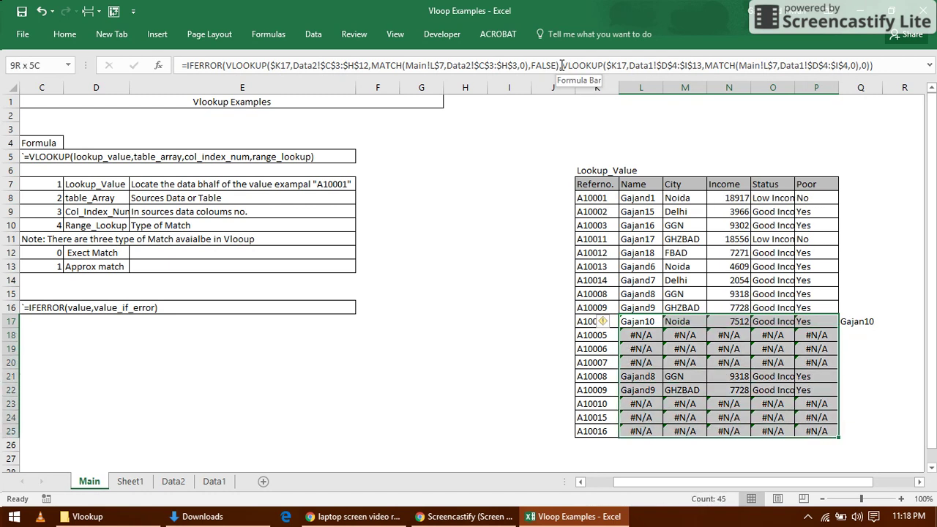
pyautogui.hotkey('ctrl', 'd')
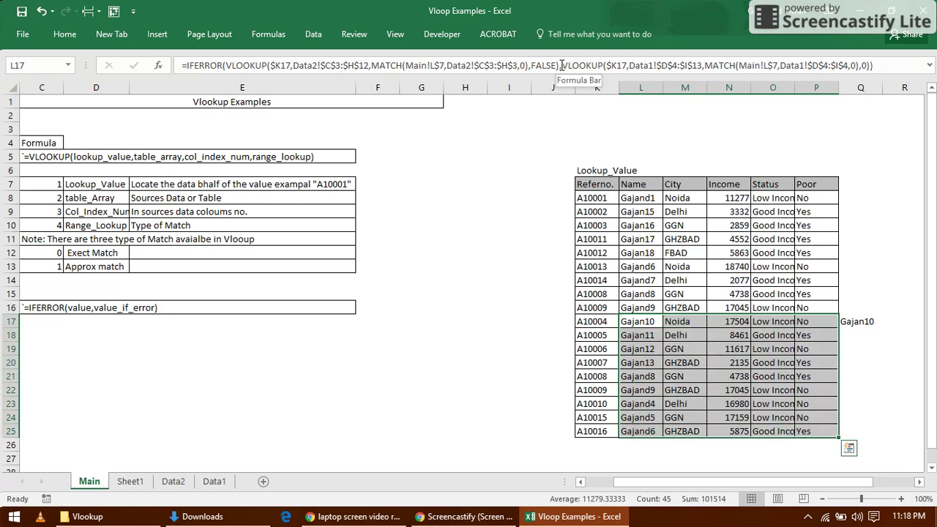
pyautogui.press('Down')
pyautogui.press('Up')
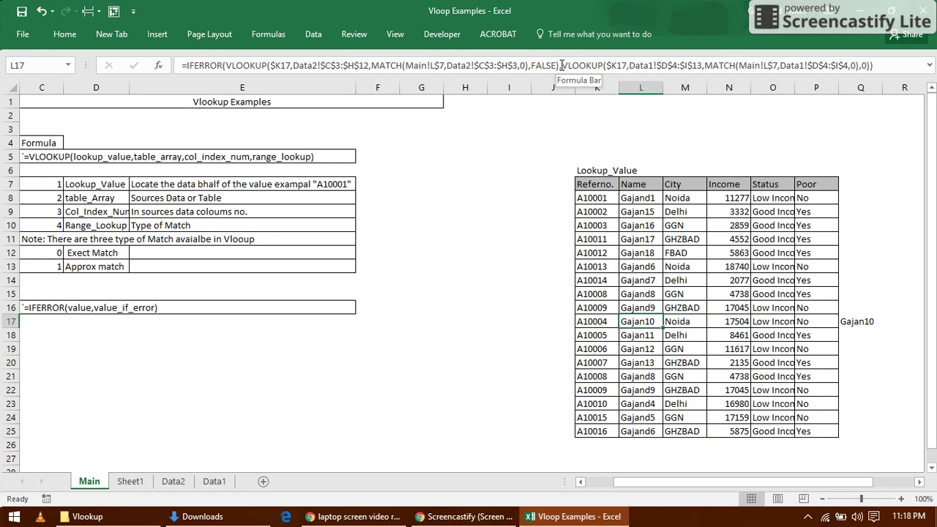
# Examine the IFERROR syntax note in C16 on the Main sheet.
pyautogui.press('Left')
pyautogui.press('Left')
pyautogui.press('Left')
pyautogui.press('Left')
pyautogui.press('Left')
pyautogui.press('Left')
pyautogui.press('Left')
pyautogui.press('Left')
pyautogui.press('Left')
pyautogui.press('Left')
pyautogui.press('Left')
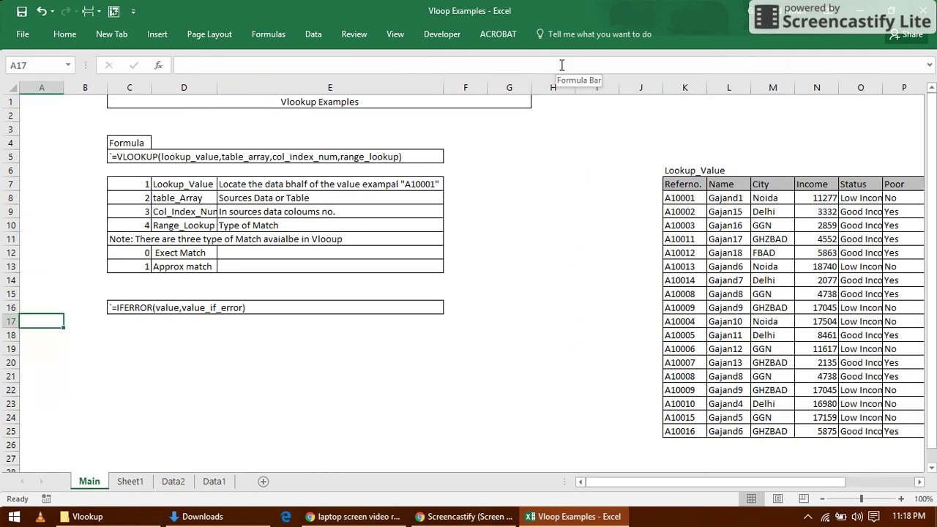
pyautogui.press('Up')
pyautogui.press('Up')
pyautogui.press('Right')
pyautogui.press('Right')
pyautogui.press('Down')
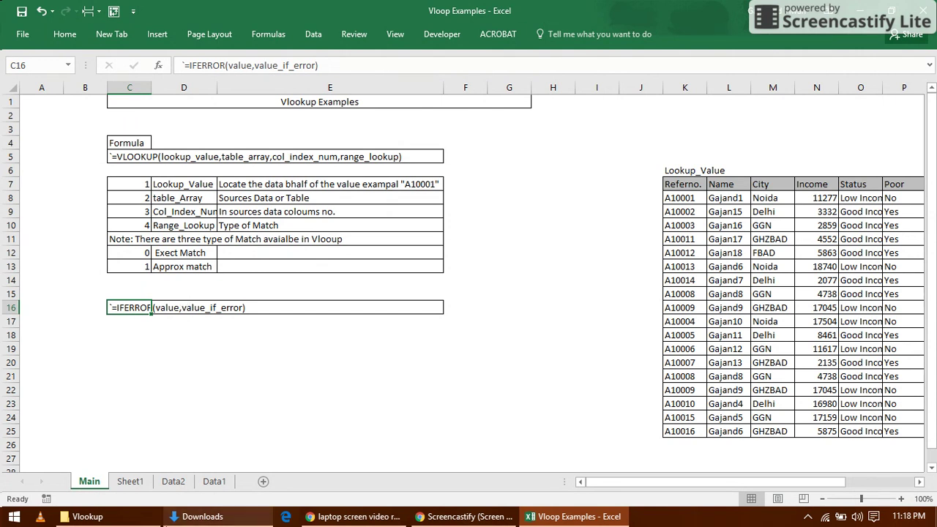
# Add a new worksheet after Main and hide its gridlines.
pyautogui.click(264, 483)
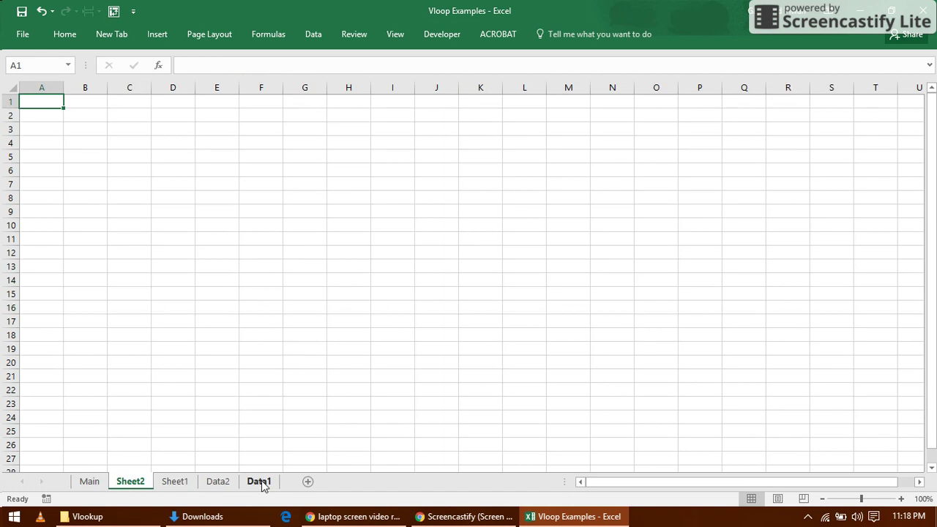
pyautogui.press('alt')
pyautogui.press('w')
pyautogui.press('v')
pyautogui.press('g')
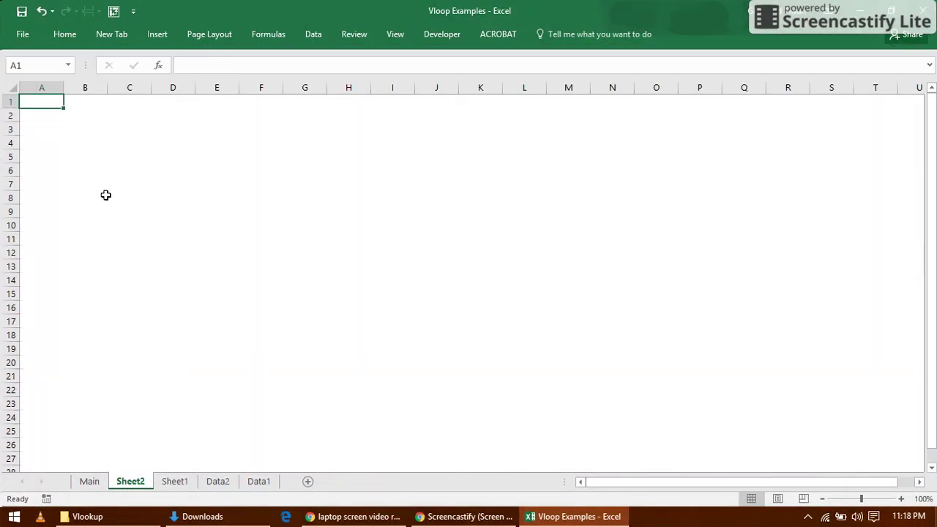
# Copy the Income, Status and Poor columns in F5:H14 of Sheet1 into Sheet2 starting at C3, accepting the circular reference warning.
pyautogui.click(108, 132)
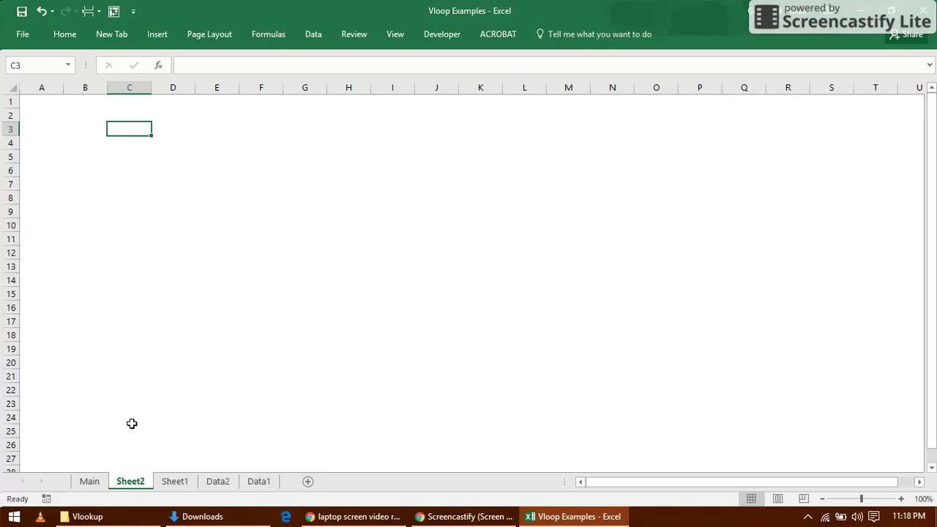
pyautogui.click(175, 483)
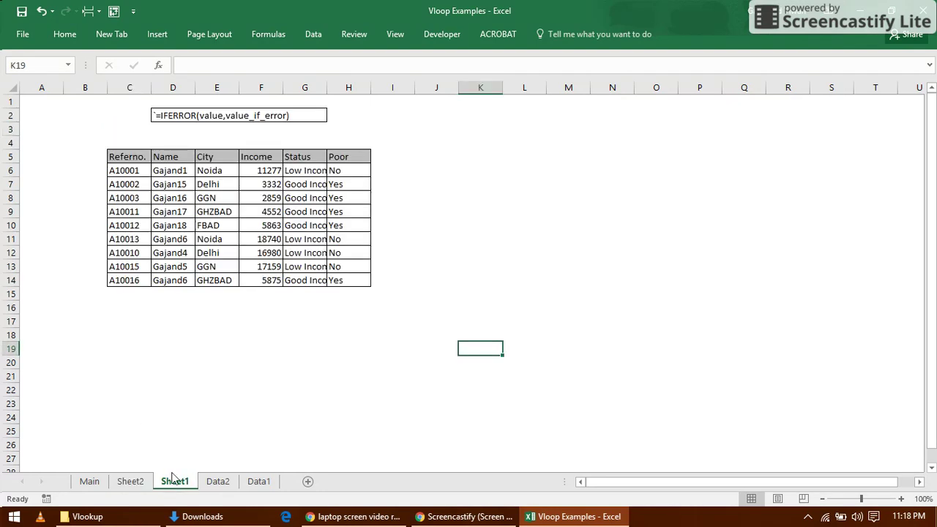
pyautogui.click(268, 168)
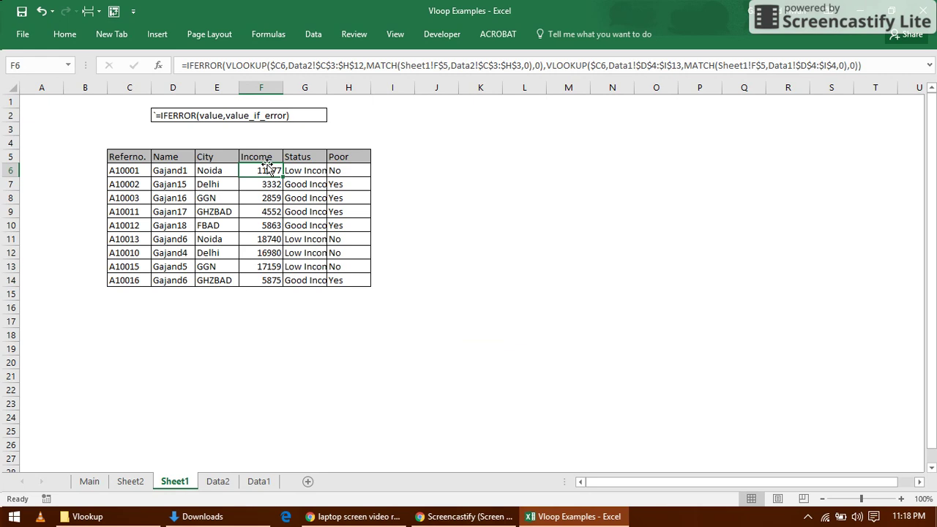
pyautogui.press('Up')
pyautogui.hotkey('shift', 'Right')
pyautogui.hotkey('shift', 'Right')
pyautogui.hotkey('shift', 'Down')
pyautogui.hotkey('shift', 'Down')
pyautogui.hotkey('shift', 'Down')
pyautogui.hotkey('shift', 'Down')
pyautogui.hotkey('shift', 'Down')
pyautogui.hotkey('shift', 'Down')
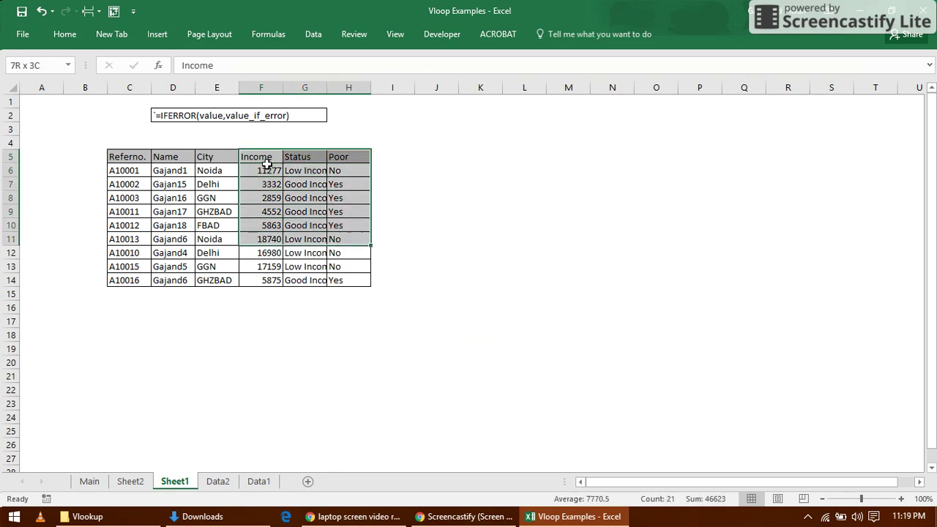
pyautogui.hotkey('shift', 'Down')
pyautogui.hotkey('shift', 'Down')
pyautogui.hotkey('shift', 'Down')
pyautogui.hotkey('ctrl', 'c')
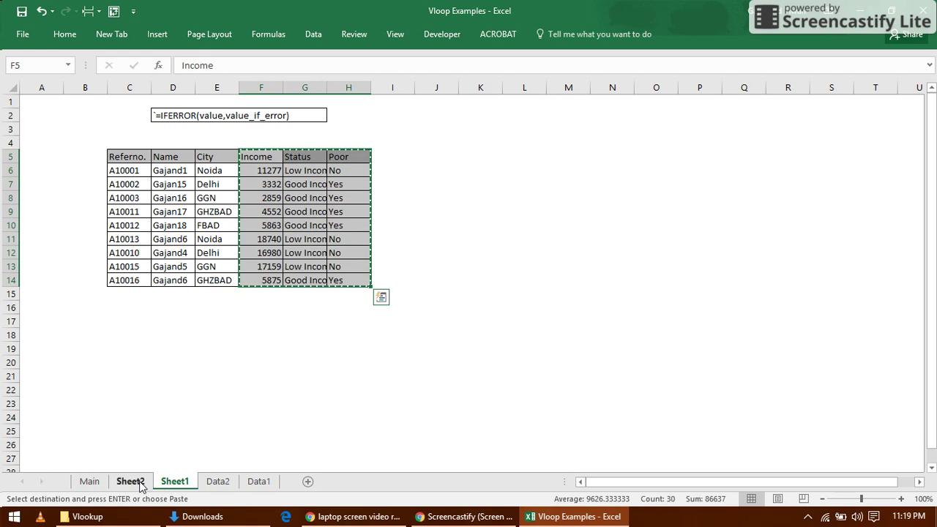
pyautogui.click(132, 482)
pyautogui.hotkey('ctrl', 'v')
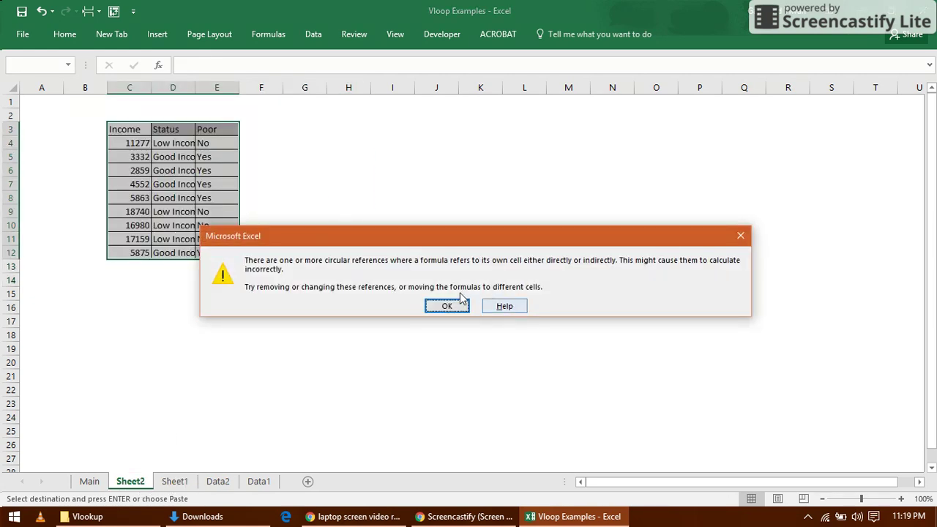
pyautogui.click(435, 305)
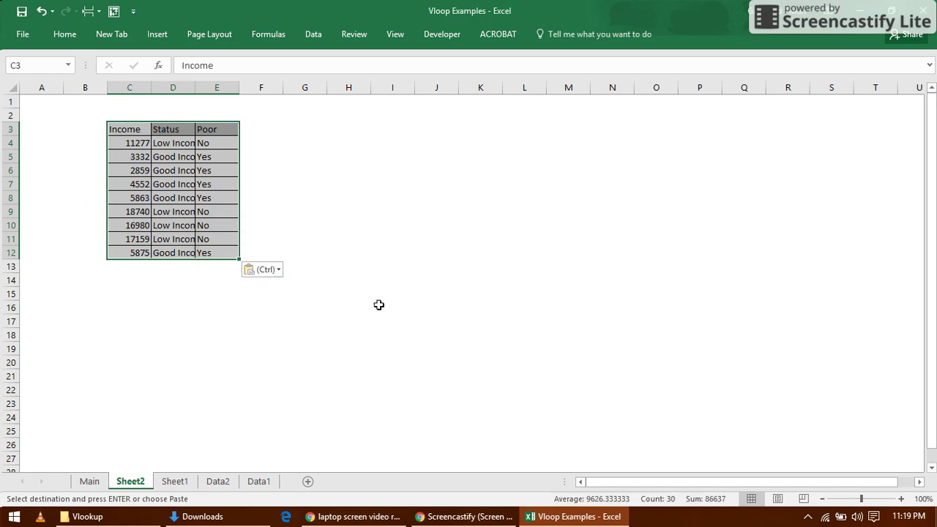
# Replace the Income formulas in C4:C12 of Sheet2 with their values using Paste Special.
pyautogui.click(197, 208)
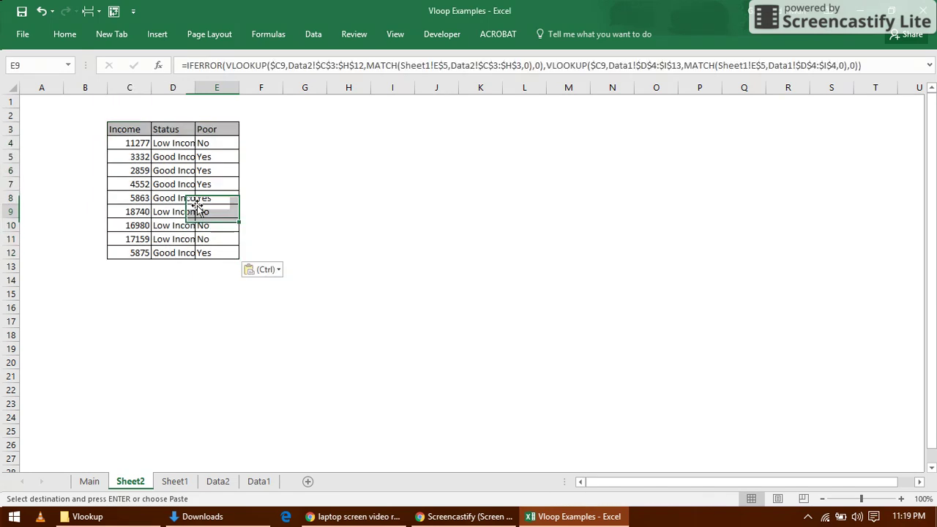
pyautogui.click(121, 130)
pyautogui.click(127, 147)
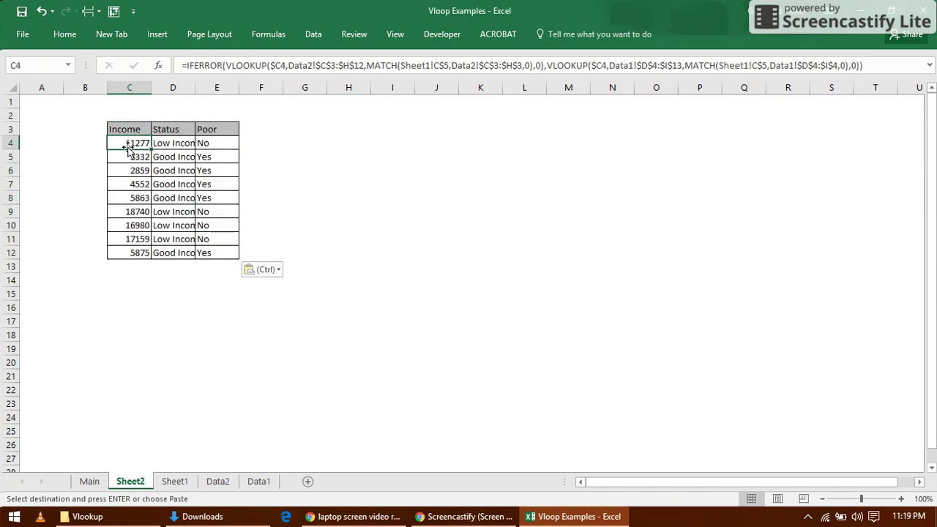
pyautogui.hotkey('shift', 'Down')
pyautogui.hotkey('shift', 'Down')
pyautogui.hotkey('shift', 'Down')
pyautogui.hotkey('shift', 'Down')
pyautogui.hotkey('shift', 'Down')
pyautogui.hotkey('shift', 'Down')
pyautogui.hotkey('shift', 'Down')
pyautogui.hotkey('shift', 'Down')
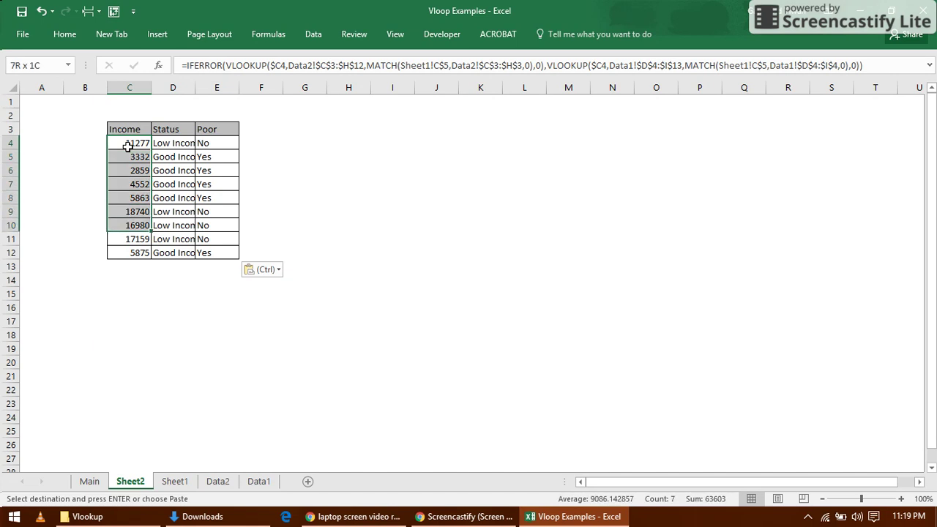
pyautogui.hotkey('ctrl', 'c')
pyautogui.hotkey('ctrl', 'alt', 'v')
pyautogui.press('Down')
pyautogui.press('Down')
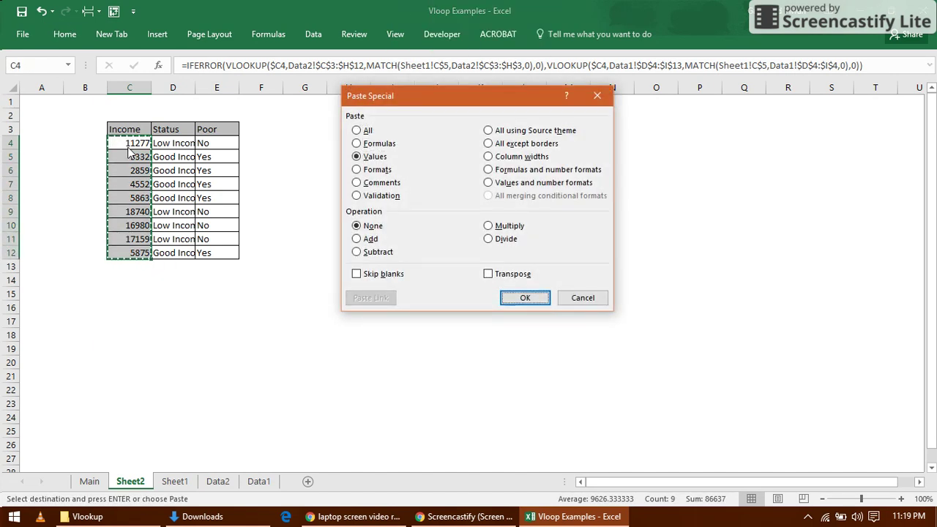
pyautogui.press('Return')
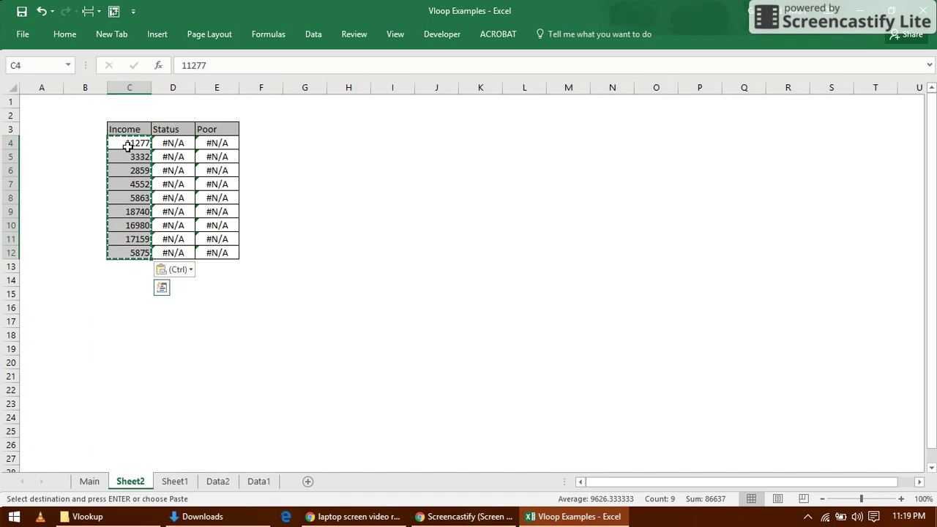
# Undo the paste of values over the Income formulas in C4:C12 of Sheet2, accepting the circular reference warning.
pyautogui.hotkey('ctrl', 'z')
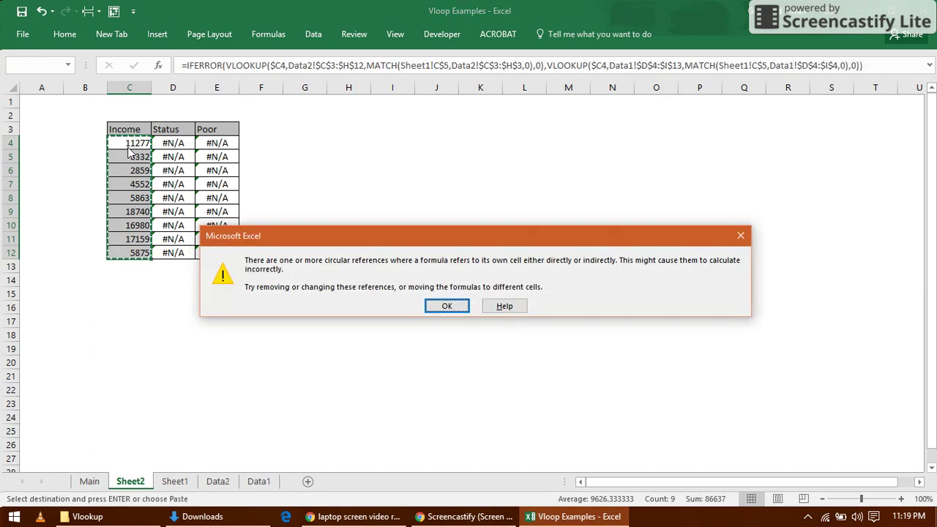
pyautogui.press('Return')
pyautogui.click(127, 146)
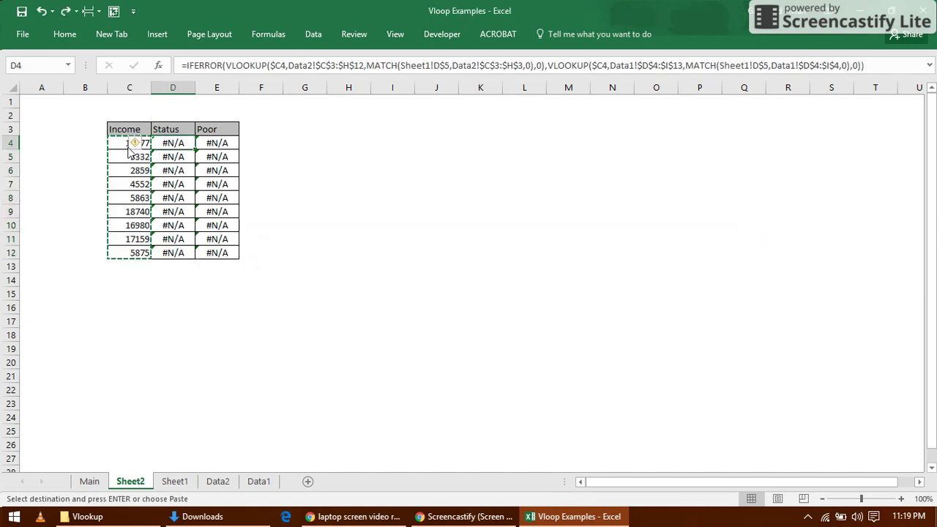
pyautogui.press('Down')
pyautogui.press('Right')
pyautogui.press('Right')
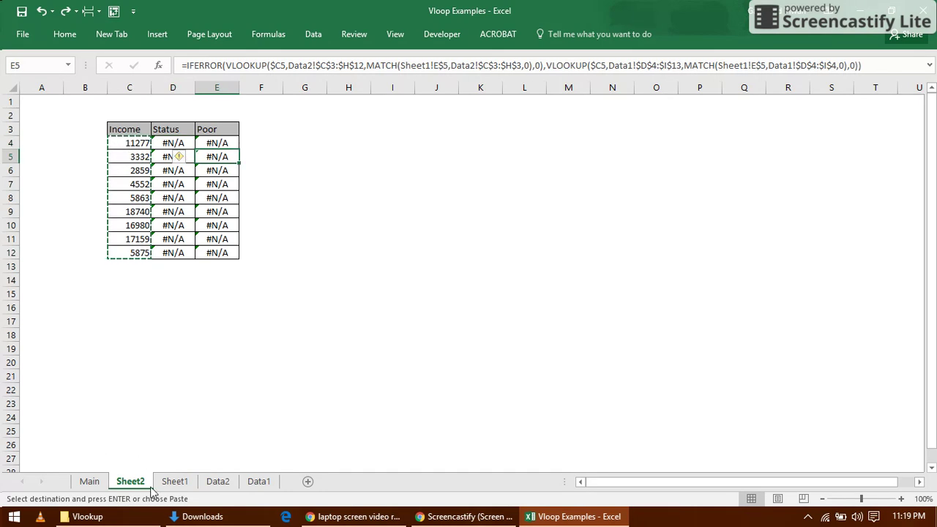
# Copy the Income, Status and Poor range F5:H14 of Sheet1 and paste only its values into Sheet2 starting at C3.
pyautogui.click(175, 482)
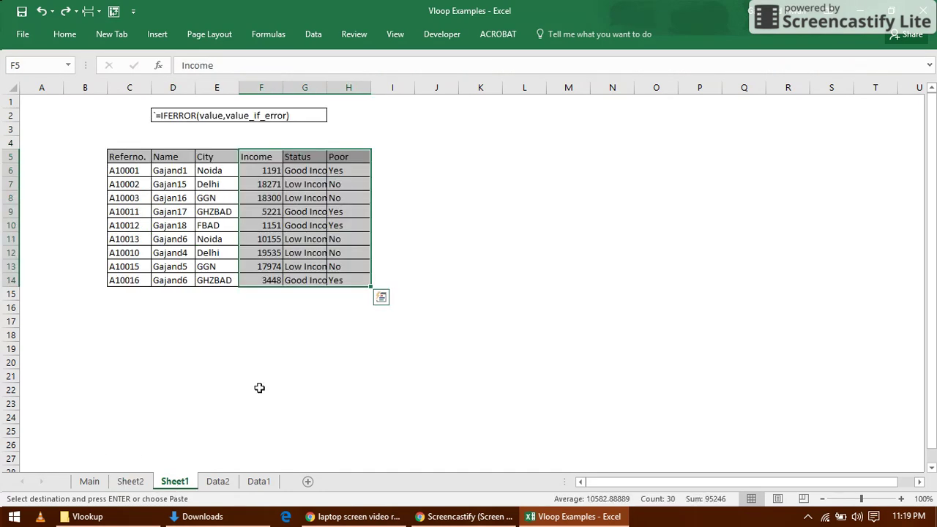
pyautogui.click(131, 481)
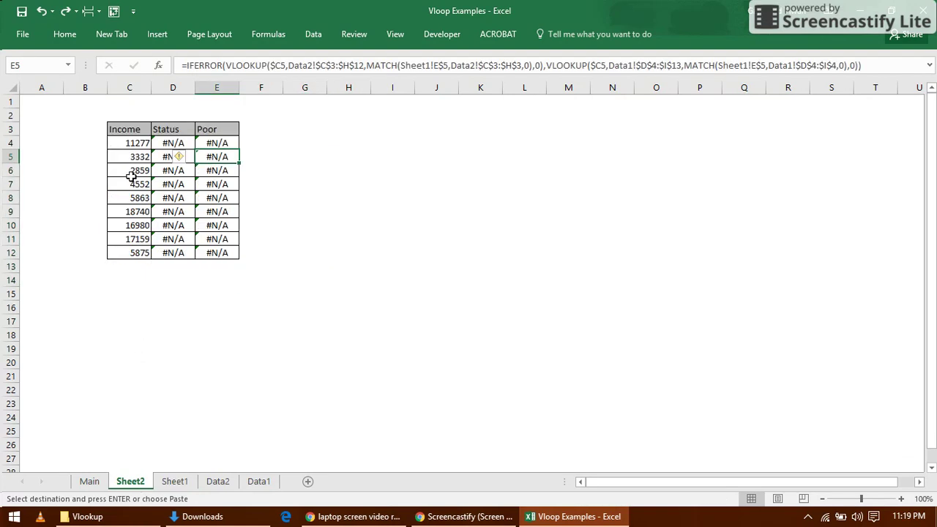
pyautogui.click(130, 133)
pyautogui.hotkey('alt', 'e')
pyautogui.press('s')
pyautogui.press('Down')
pyautogui.press('Down')
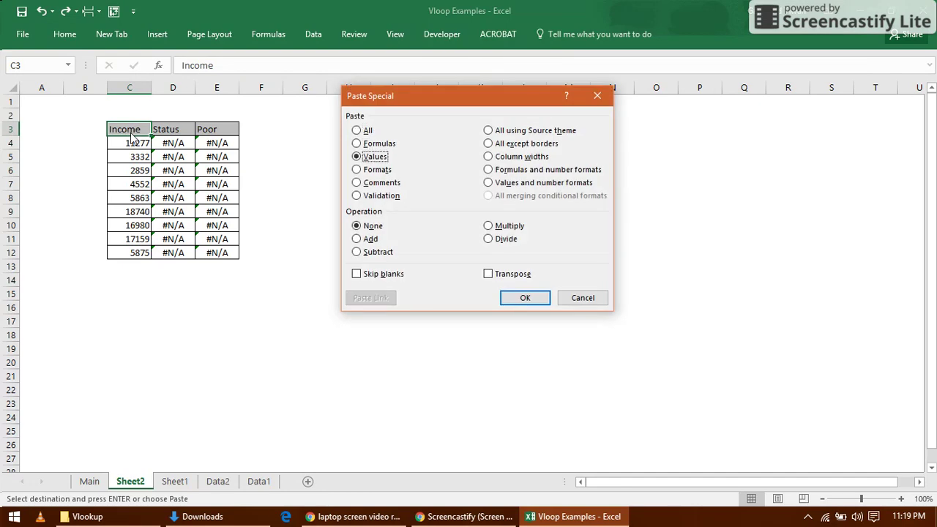
pyautogui.press('Return')
# Paste the copied range's formats onto the same cells C3:E12 using Paste Special.
pyautogui.hotkey('alt', 'e')
pyautogui.press('s')
pyautogui.press('Down')
pyautogui.press('Down')
pyautogui.press('Down')
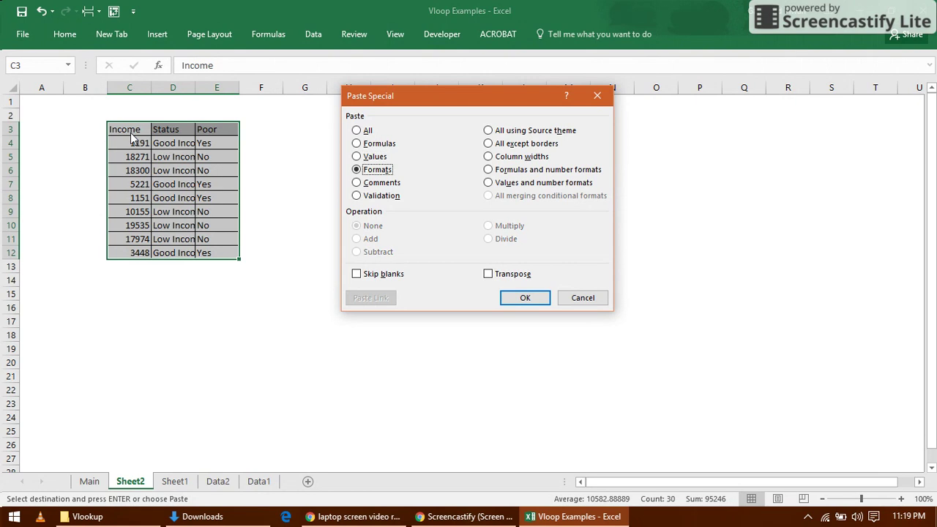
pyautogui.press('Return')
pyautogui.press('Down')
pyautogui.press('Down')
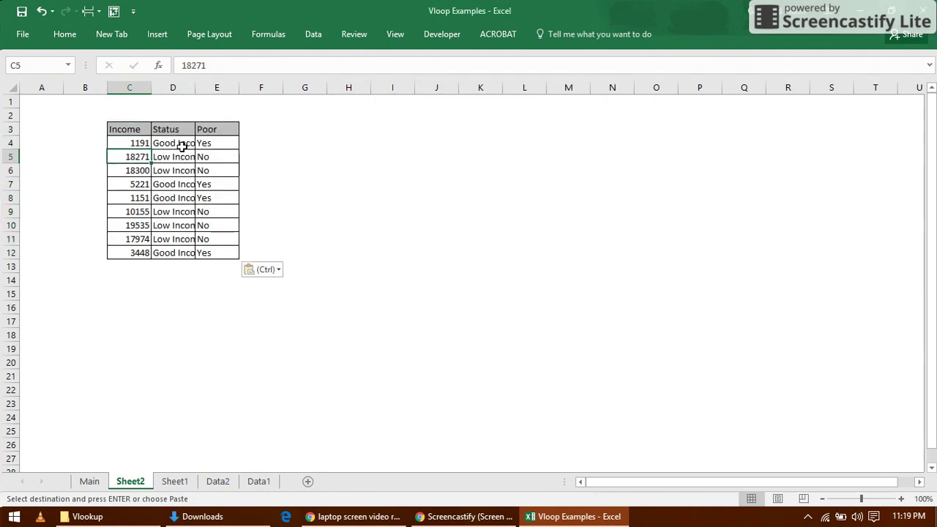
# AutoFit the widths of columns C to E to the table in C3:E12.
pyautogui.click(126, 130)
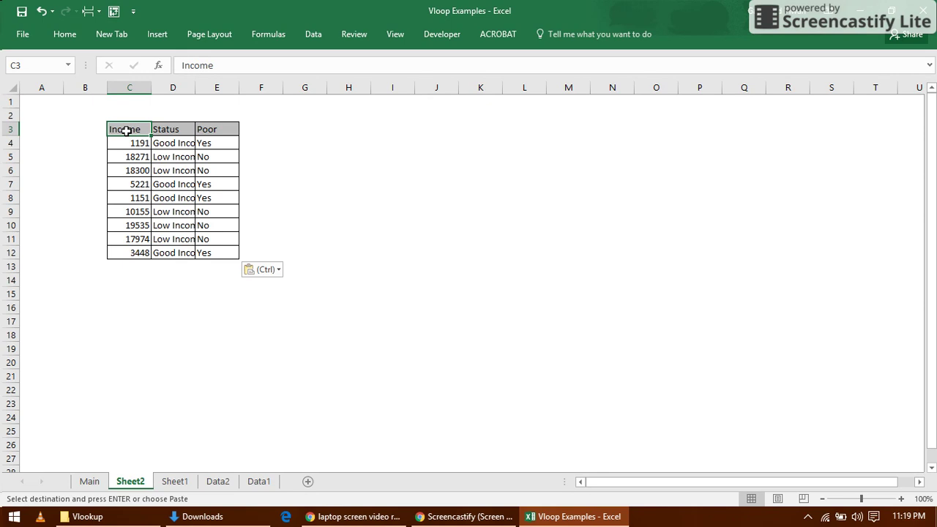
pyautogui.hotkey('shift', 'Right')
pyautogui.hotkey('shift', 'Right')
pyautogui.hotkey('ctrl', 'shift', 'Down')
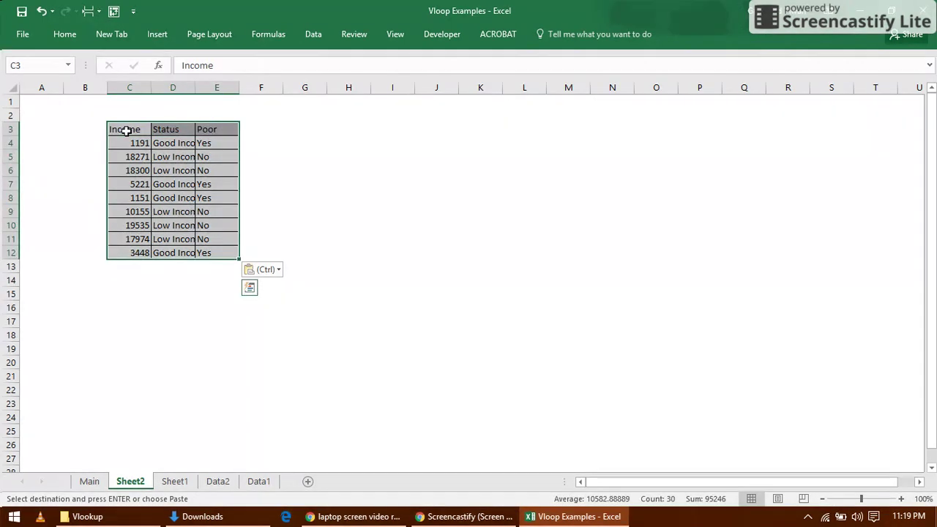
pyautogui.hotkey('alt', 'h')
pyautogui.press('o')
pyautogui.press('i')
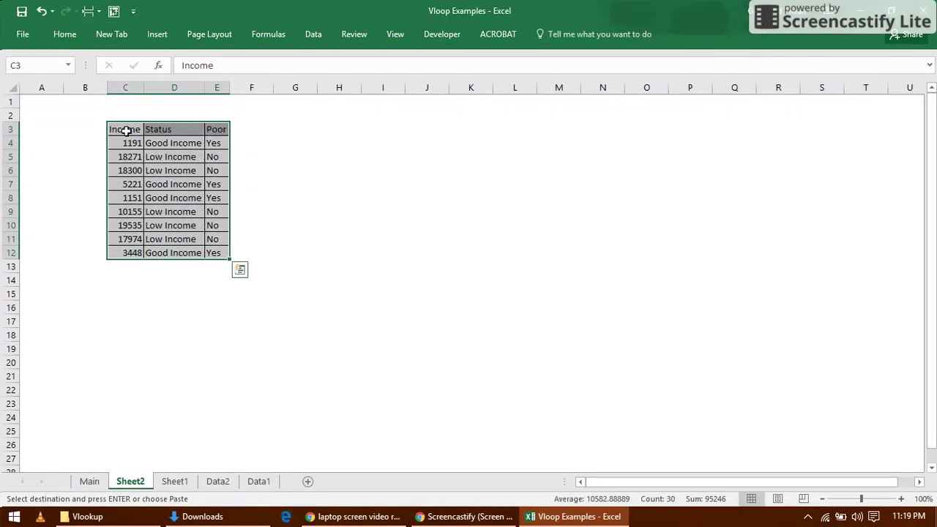
# Convert the Income numbers in C4:C12 to text with Text to Columns, using Delimited with Tab and the Text column format.
pyautogui.click(130, 170)
pyautogui.click(132, 142)
pyautogui.hotkey('shift', 'Down')
pyautogui.hotkey('shift', 'Down')
pyautogui.hotkey('shift', 'Down')
pyautogui.hotkey('shift', 'Down')
pyautogui.hotkey('shift', 'Down')
pyautogui.hotkey('shift', 'Down')
pyautogui.hotkey('shift', 'Down')
pyautogui.hotkey('shift', 'Down')
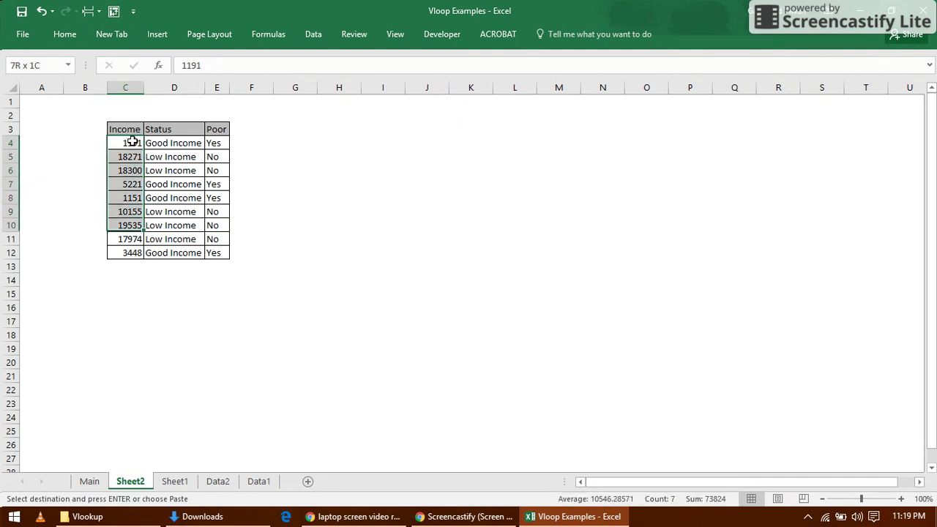
pyautogui.press('alt')
pyautogui.press('e')
pyautogui.press('Escape')
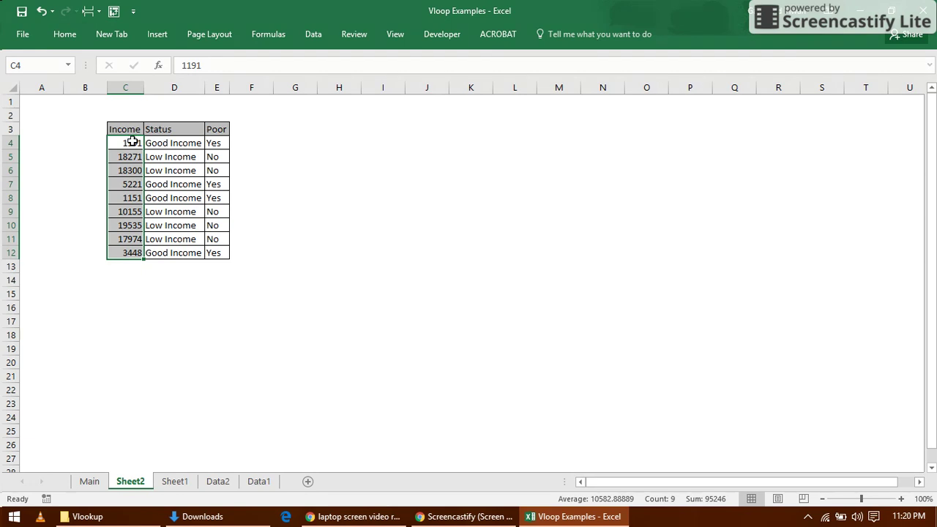
pyautogui.hotkey('alt', 'a')
pyautogui.press('e')
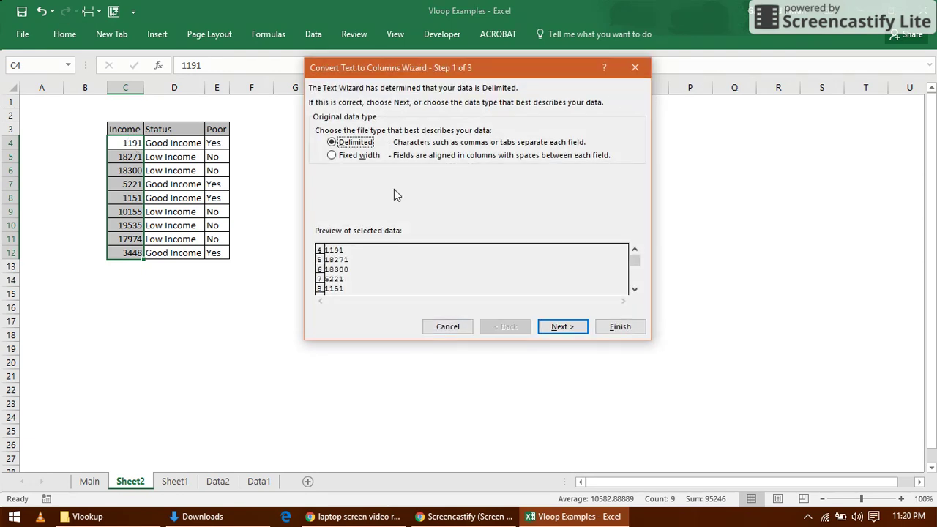
pyautogui.click(562, 327)
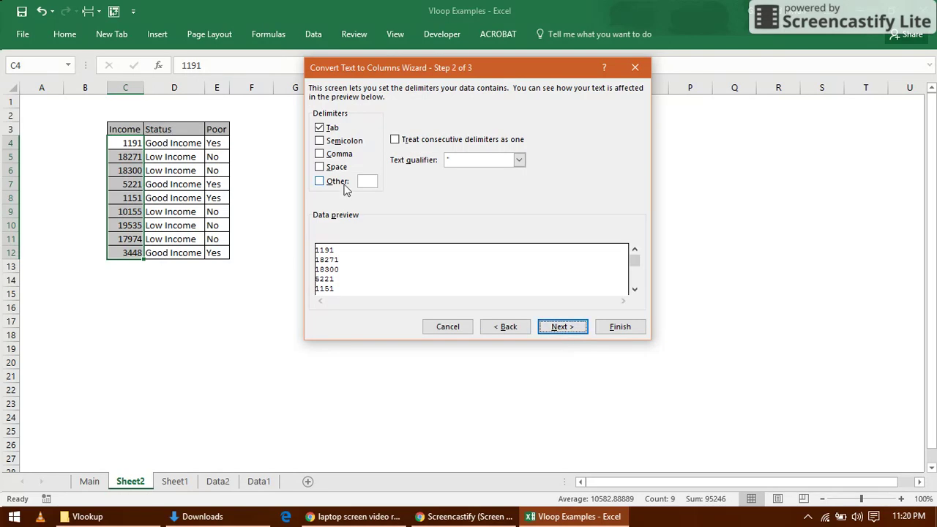
pyautogui.click(567, 327)
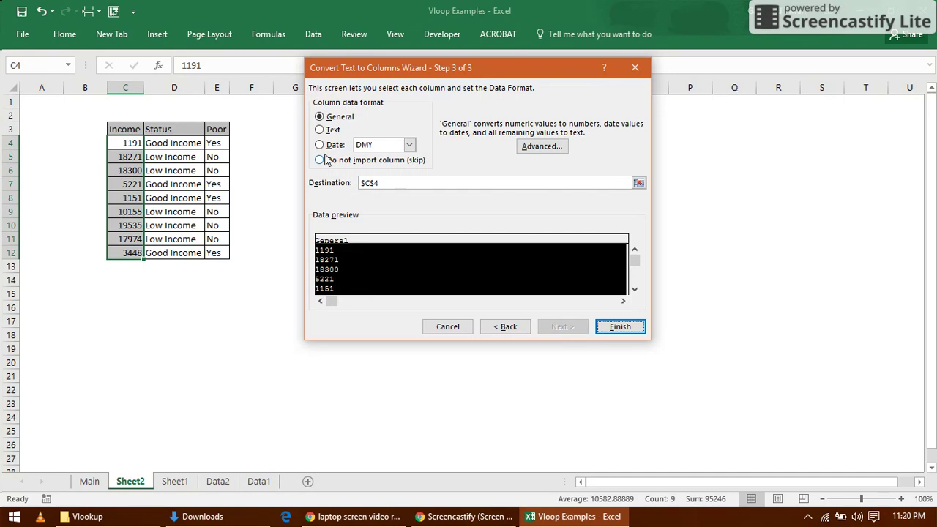
pyautogui.click(320, 132)
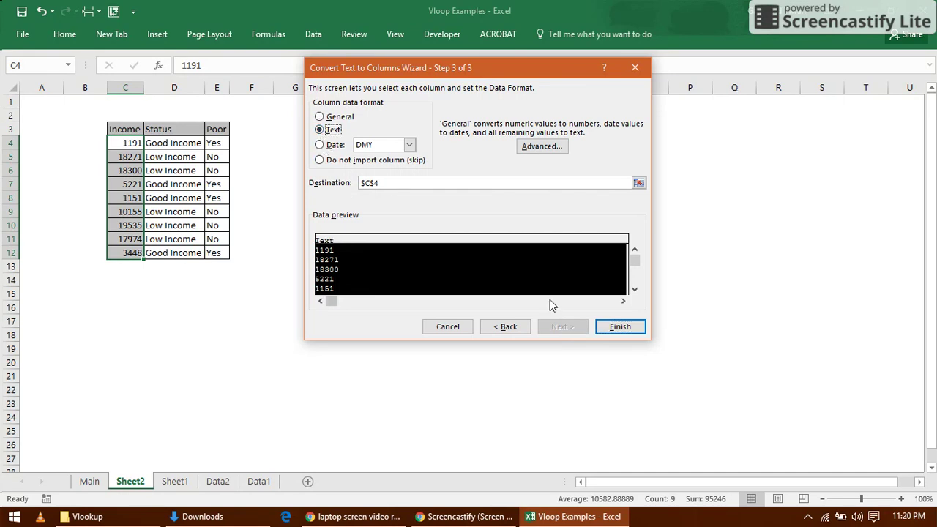
pyautogui.click(631, 326)
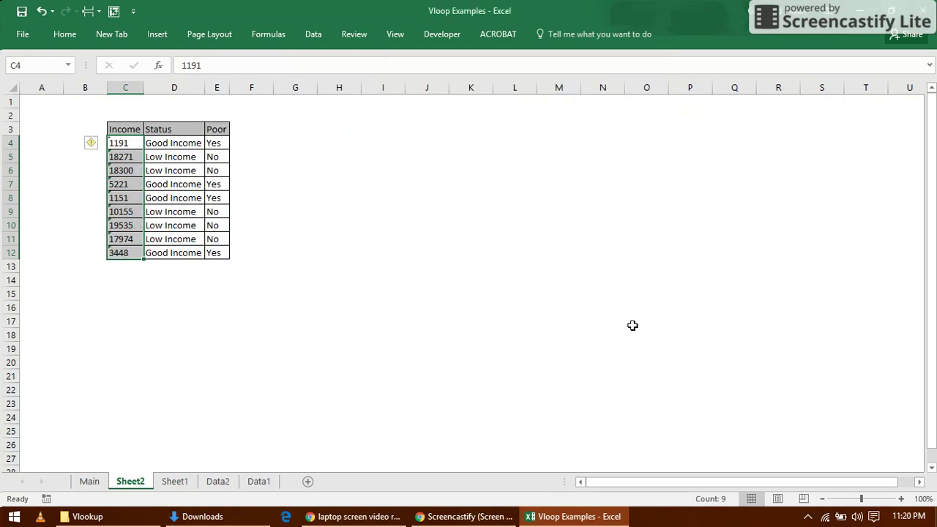
pyautogui.click(127, 333)
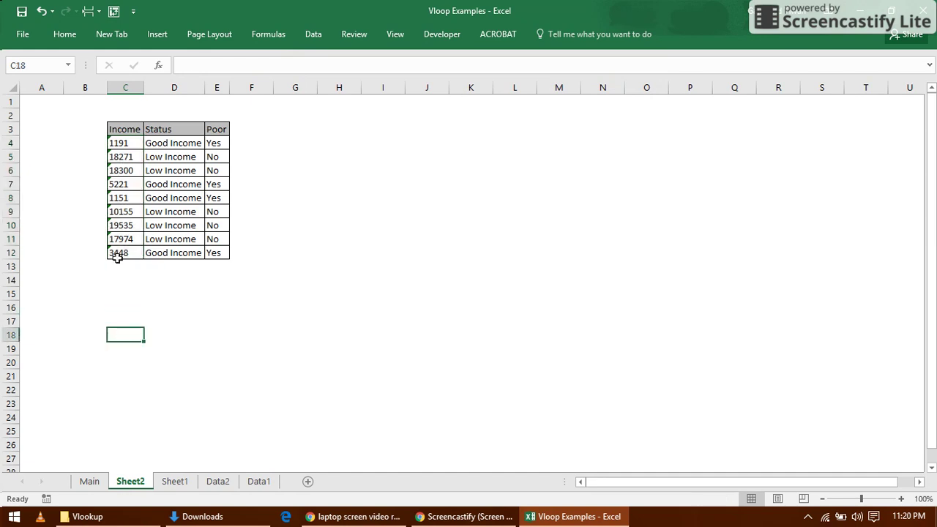
# Enter an ISTEXT formula in B4 that checks whether the Income value in C4 is text.
pyautogui.click(119, 142)
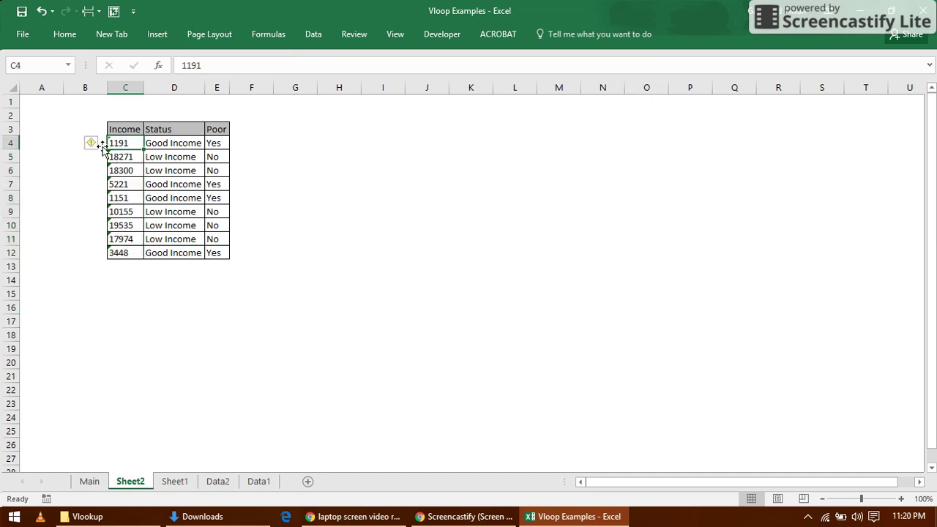
pyautogui.click(73, 142)
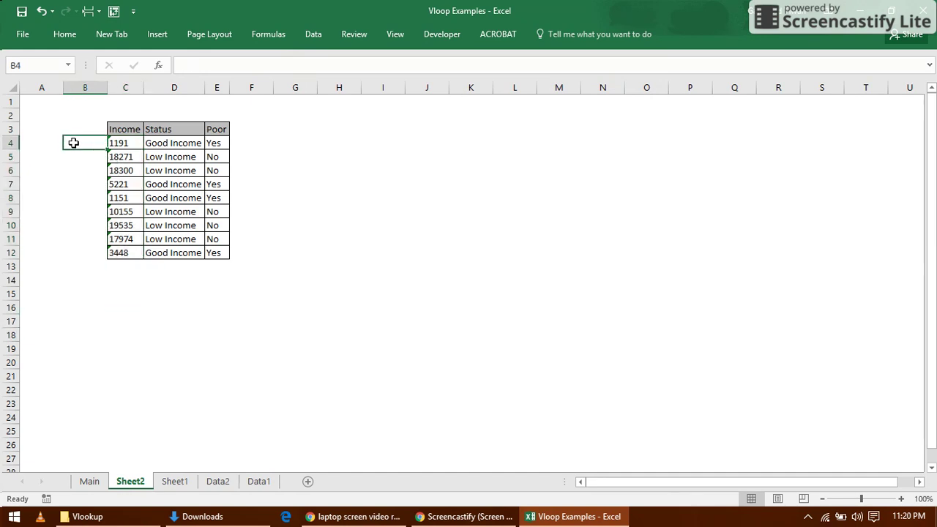
pyautogui.write('=tex')
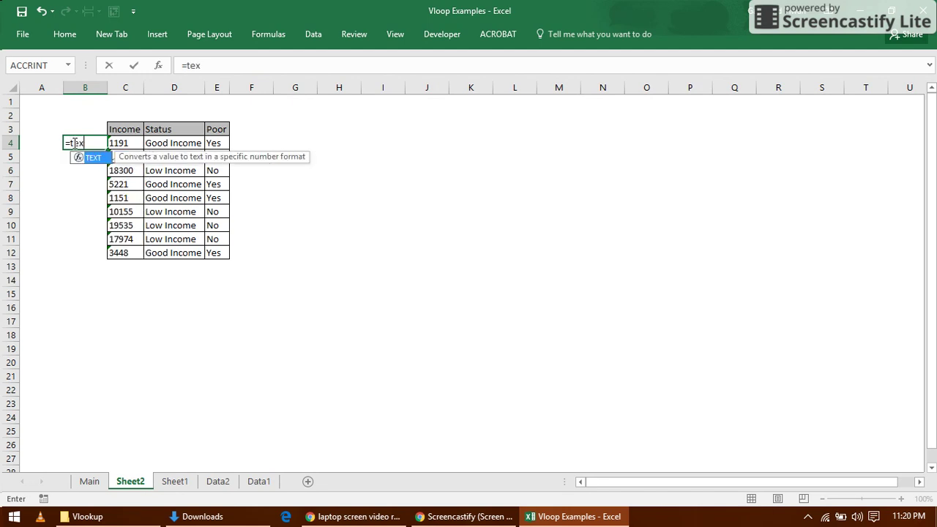
pyautogui.press('BackSpace')
pyautogui.press('BackSpace')
pyautogui.press('BackSpace')
pyautogui.write('ist')
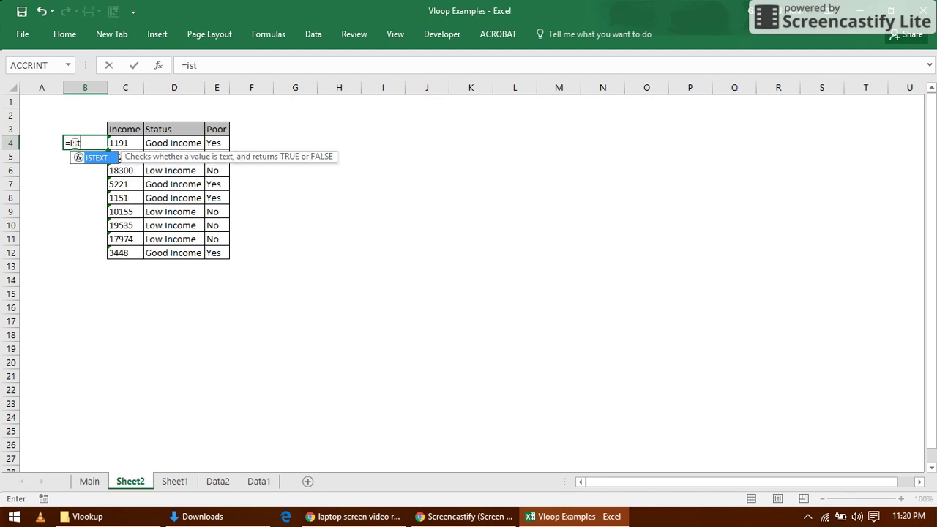
pyautogui.press('Tab')
pyautogui.press('Right')
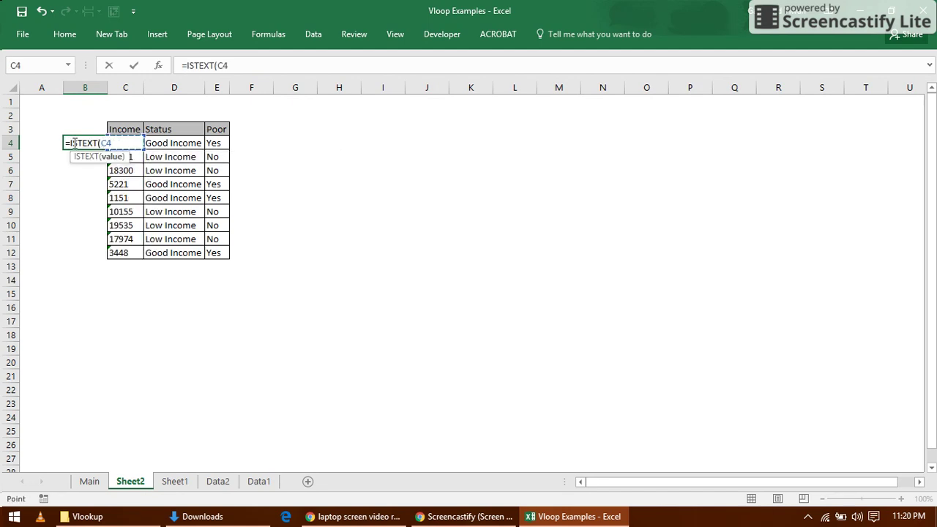
pyautogui.press('Return')
# Fill the ISTEXT formula from B4 down to B12 beside the Income values.
pyautogui.click(73, 143)
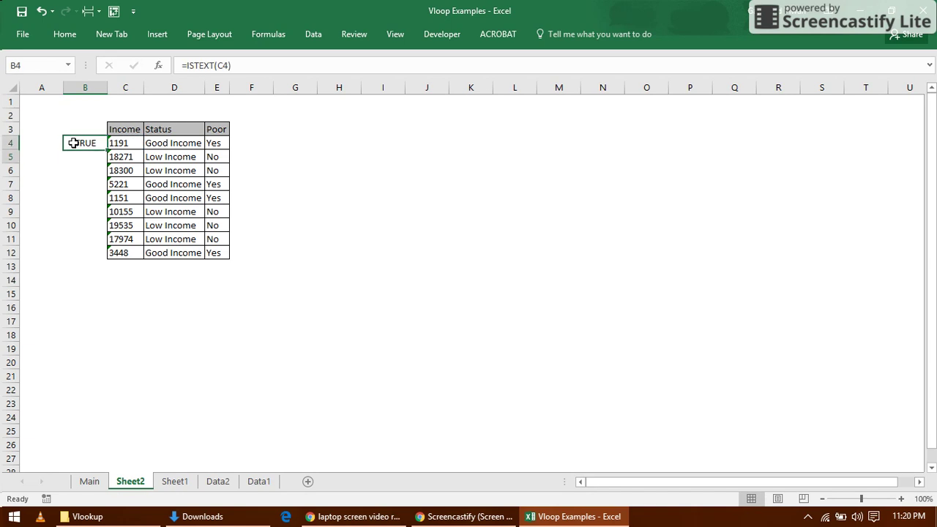
pyautogui.hotkey('shift', 'Down')
pyautogui.hotkey('shift', 'Down')
pyautogui.hotkey('shift', 'Down')
pyautogui.hotkey('shift', 'Down')
pyautogui.hotkey('shift', 'Down')
pyautogui.hotkey('shift', 'Down')
pyautogui.hotkey('shift', 'Down')
pyautogui.hotkey('shift', 'Down')
pyautogui.hotkey('ctrl', 'd')
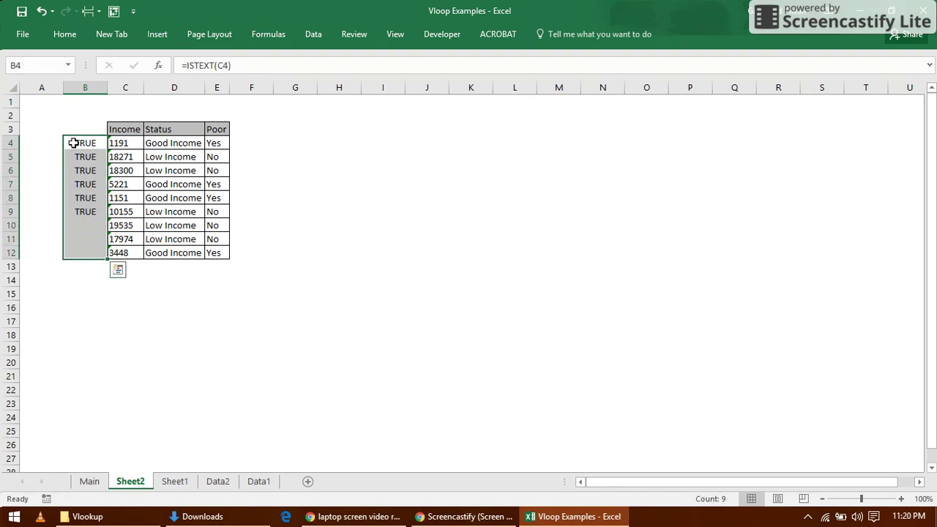
pyautogui.press('Down')
pyautogui.hotkey('shift', 'Down')
pyautogui.hotkey('shift', 'Up')
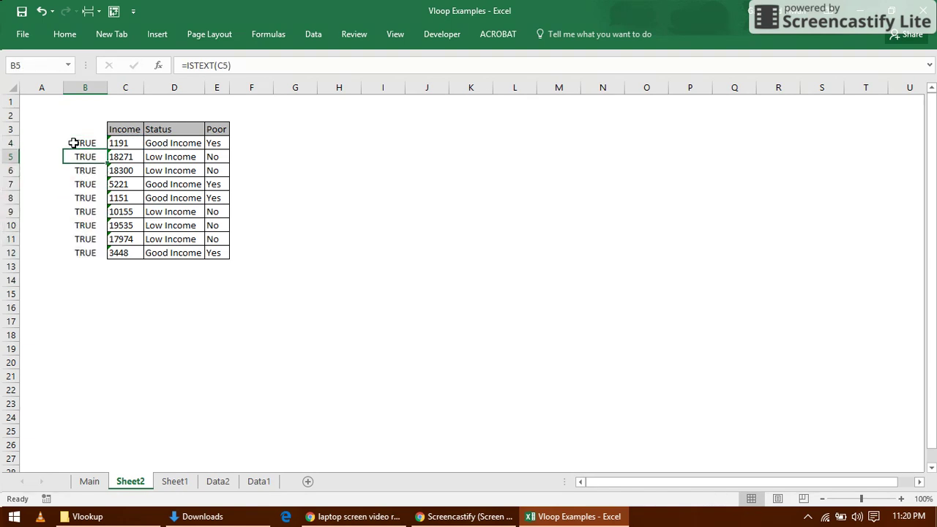
# Apply all borders to the empty cell C19 below the IFERROR note on the Main sheet.
pyautogui.click(93, 481)
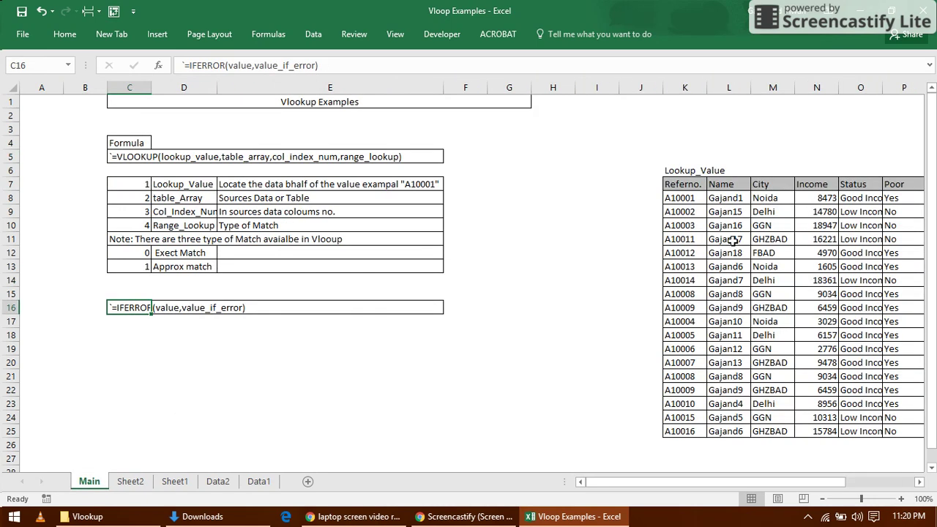
pyautogui.click(143, 353)
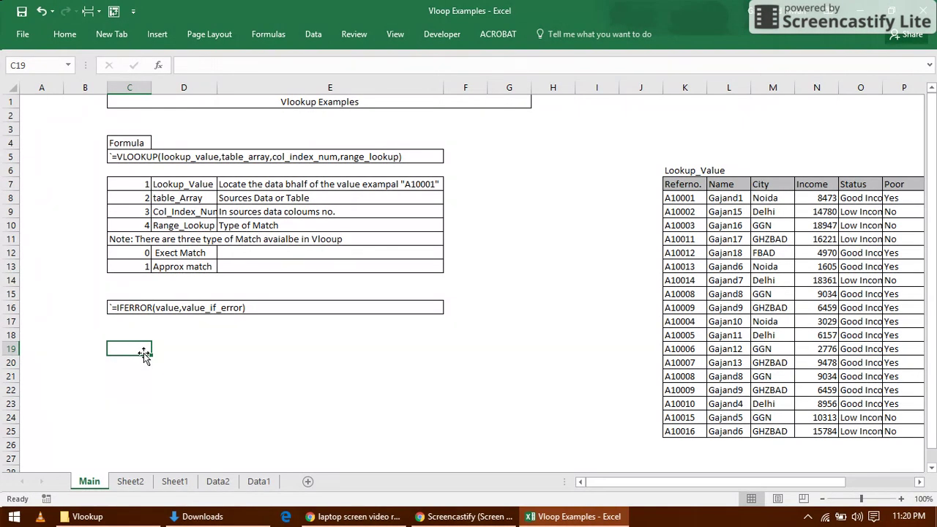
pyautogui.click(173, 481)
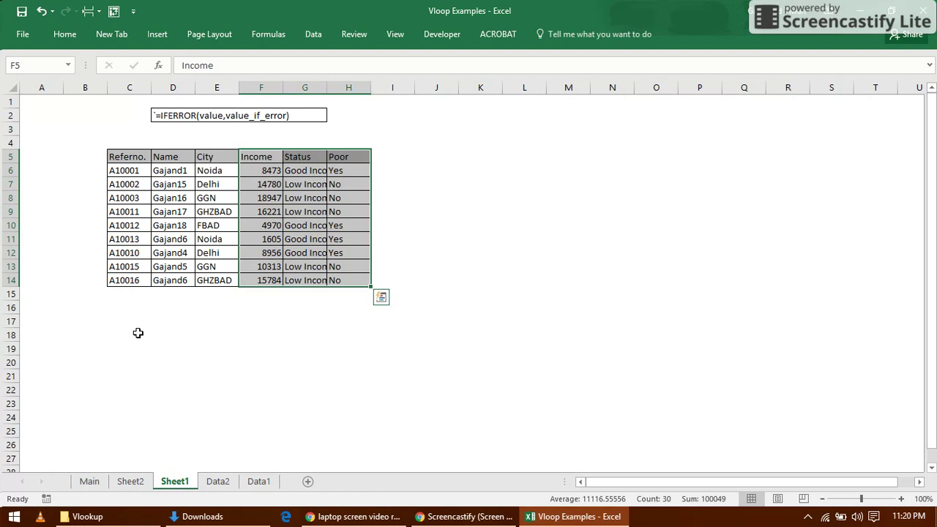
pyautogui.click(88, 481)
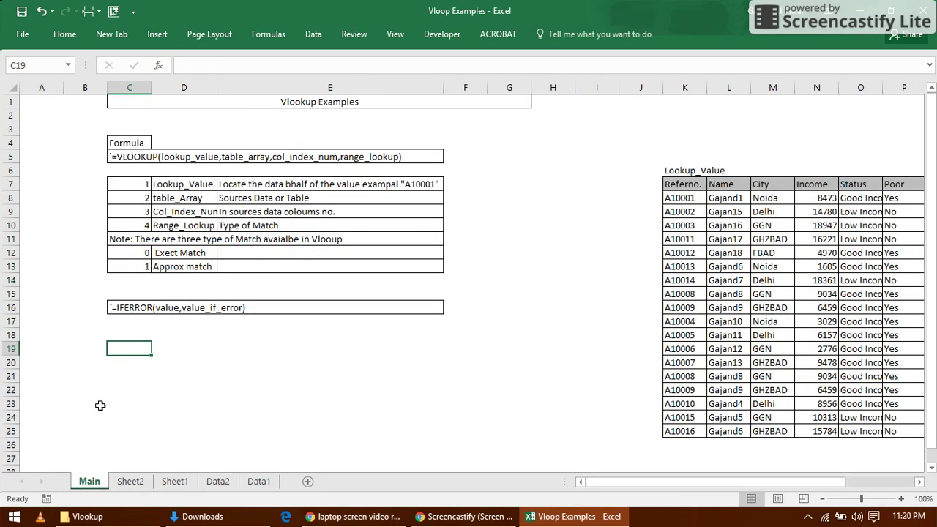
pyautogui.hotkey('alt', 'h')
pyautogui.press('Escape')
pyautogui.press('Down')
pyautogui.press('Right')
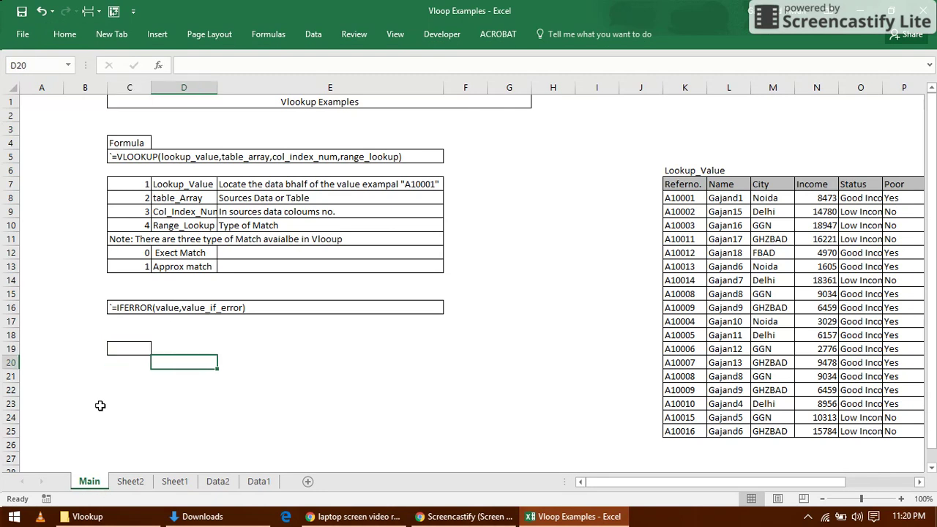
# Apply all borders to the empty cells D19 and E19 beside the bordered cell C19.
pyautogui.press('Up')
pyautogui.hotkey('alt', 'h')
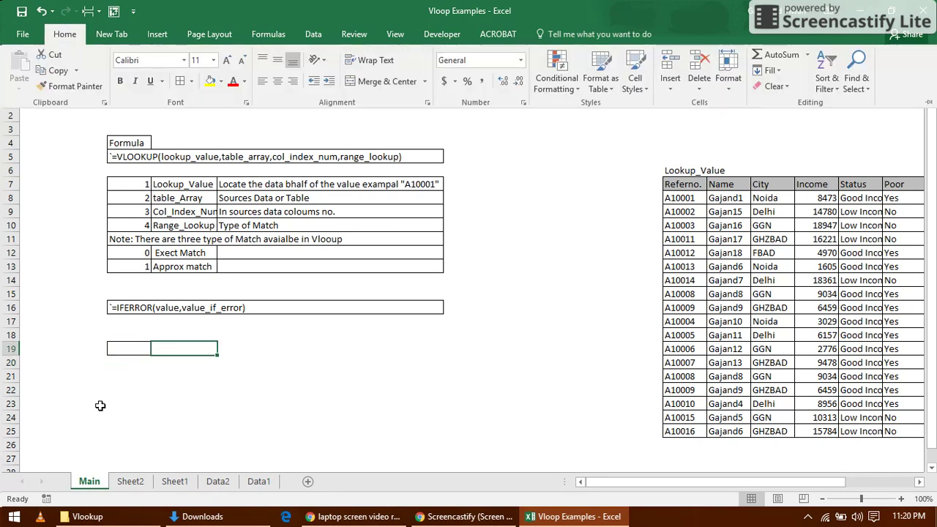
pyautogui.press('b')
pyautogui.press('a')
pyautogui.press('Down')
pyautogui.press('Up')
pyautogui.press('Right')
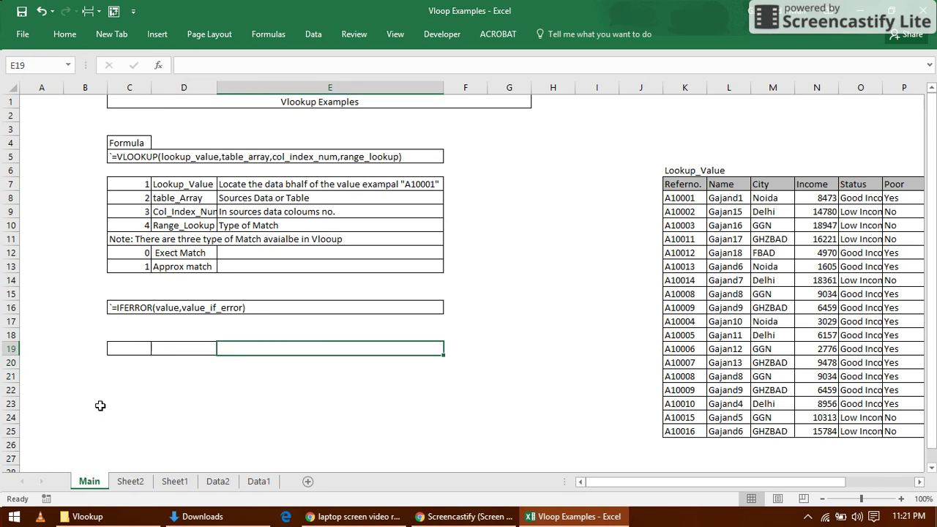
pyautogui.hotkey('alt', 'h')
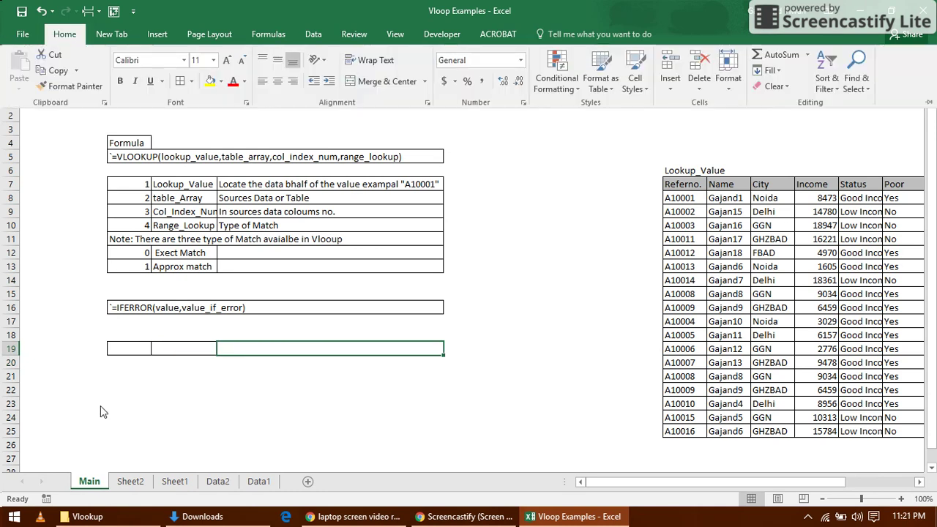
pyautogui.press('b')
pyautogui.press('a')
pyautogui.press('Down')
pyautogui.press('Up')
# Set the data validation criteria of cell C19 to allow a List.
pyautogui.press('Left')
pyautogui.press('Left')
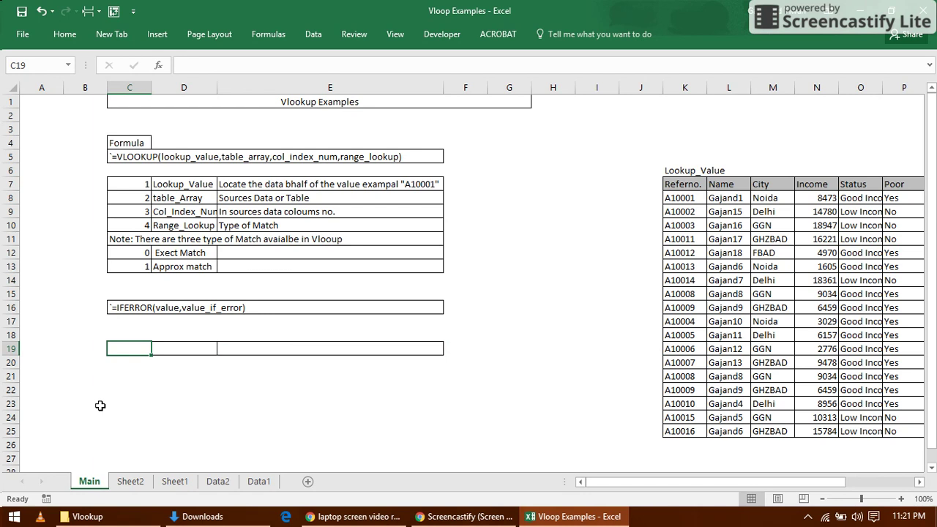
pyautogui.hotkey('alt', 'a')
pyautogui.press('v')
pyautogui.press('v')
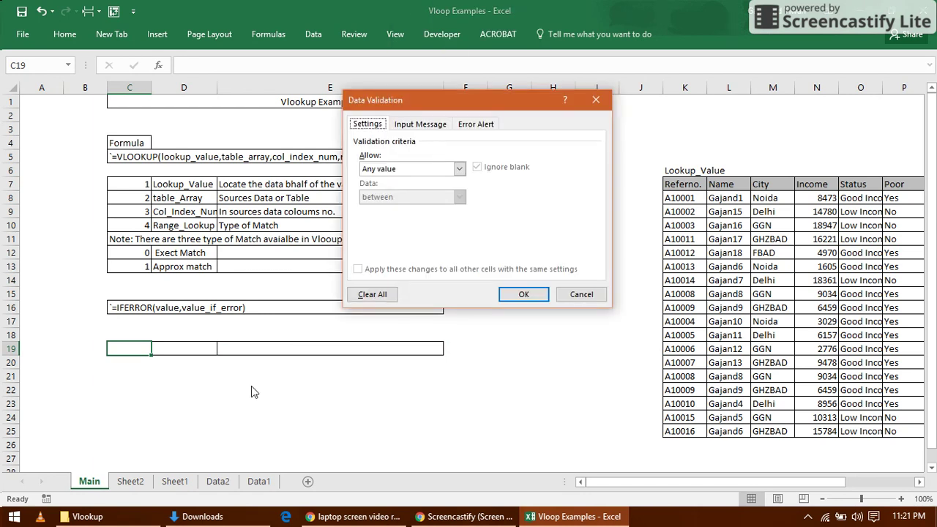
pyautogui.click(462, 170)
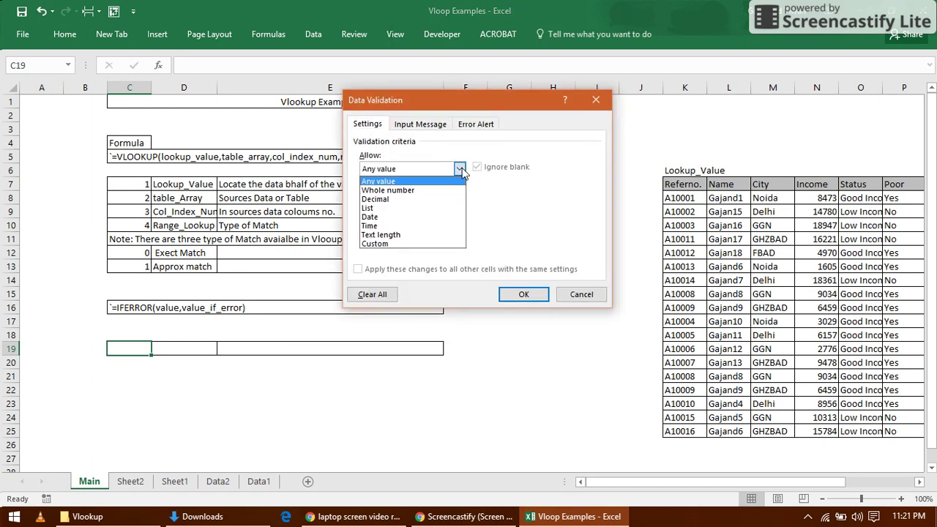
pyautogui.click(421, 210)
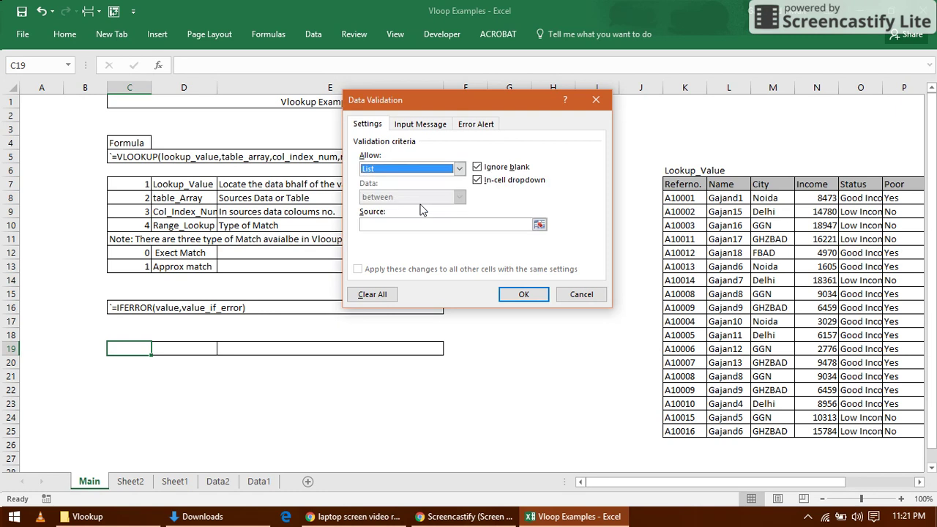
# Set the source of C19's validation list to the Income values in Sheet2!$C$4:$C$12, apply it, and open the cell's drop-down list.
pyautogui.click(532, 225)
pyautogui.click(539, 226)
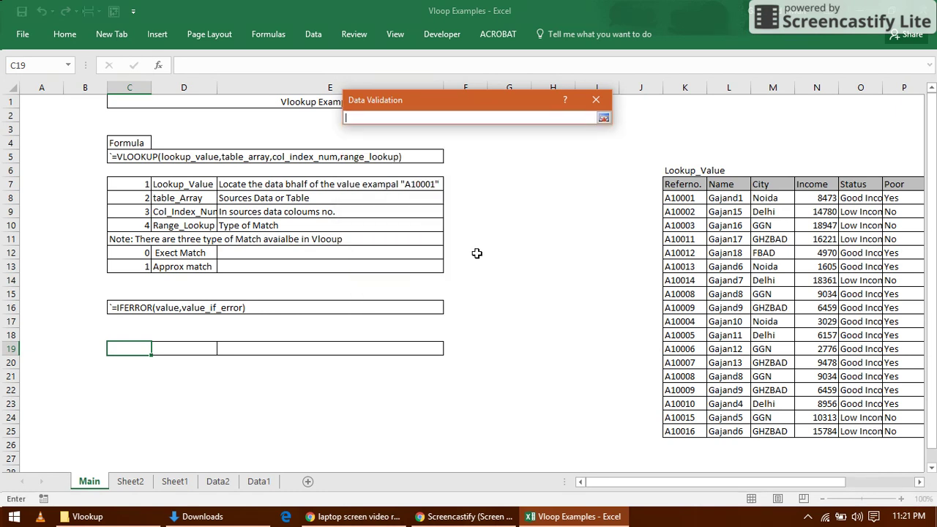
pyautogui.click(176, 482)
pyautogui.click(130, 482)
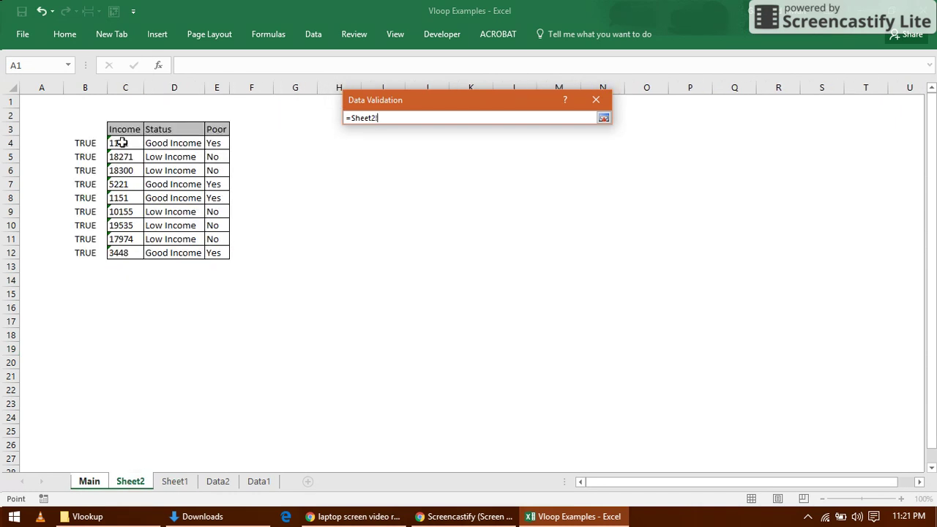
pyautogui.click(121, 143)
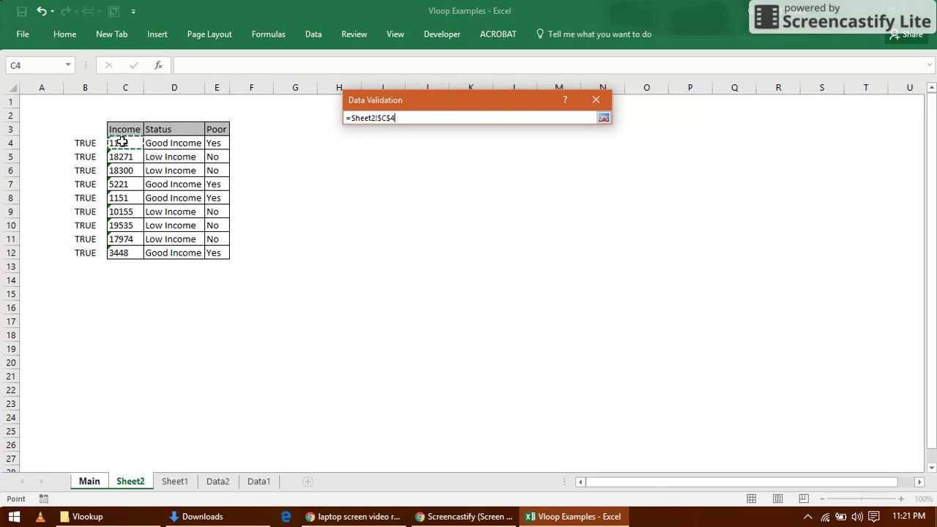
pyautogui.hotkey('ctrl', 'shift', 'Down')
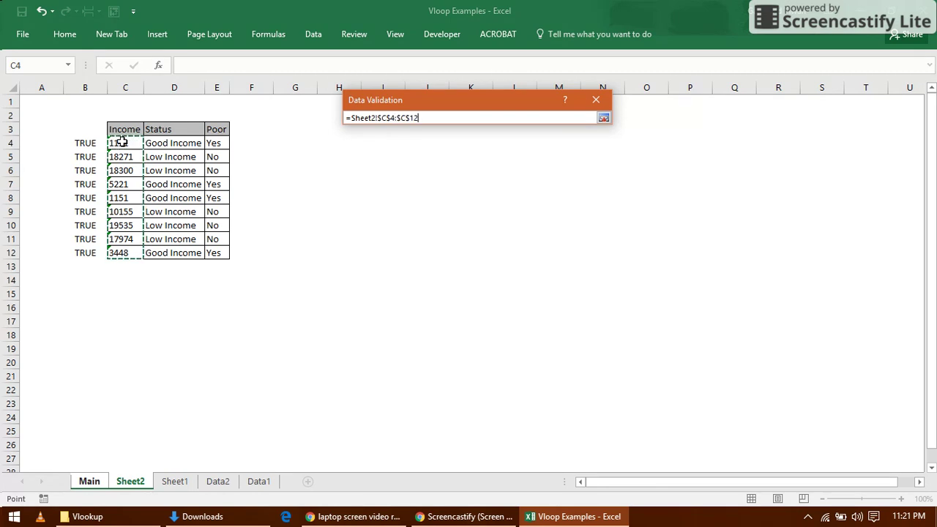
pyautogui.click(602, 118)
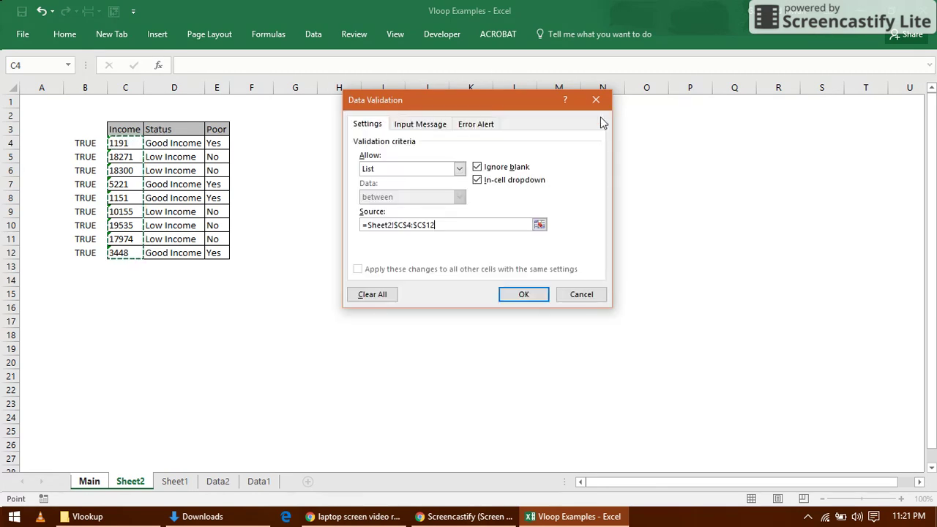
pyautogui.click(530, 300)
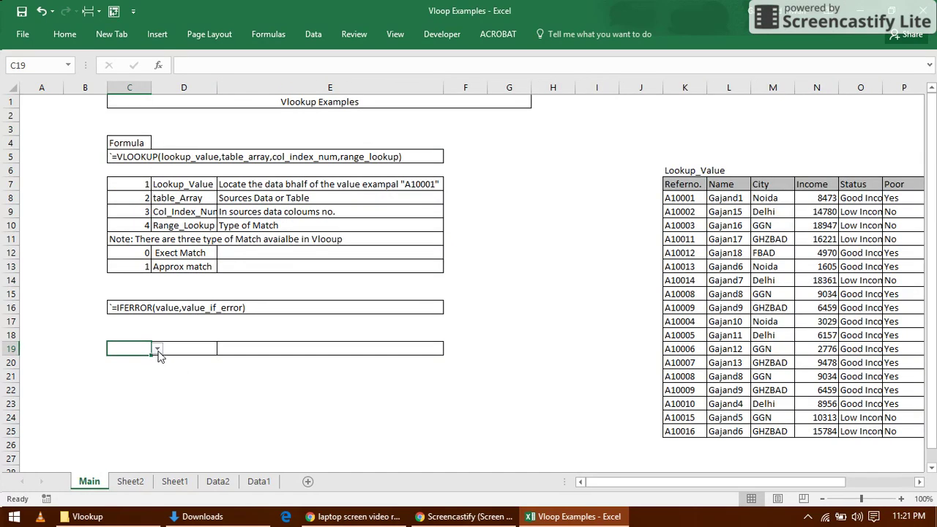
pyautogui.click(158, 349)
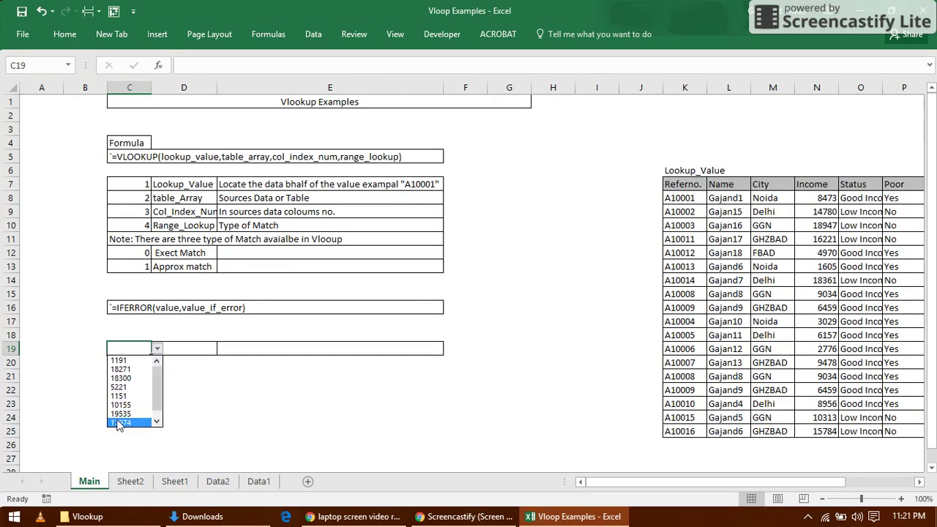
# Enter the letter I in cell D19.
pyautogui.click(203, 345)
pyautogui.click(202, 346)
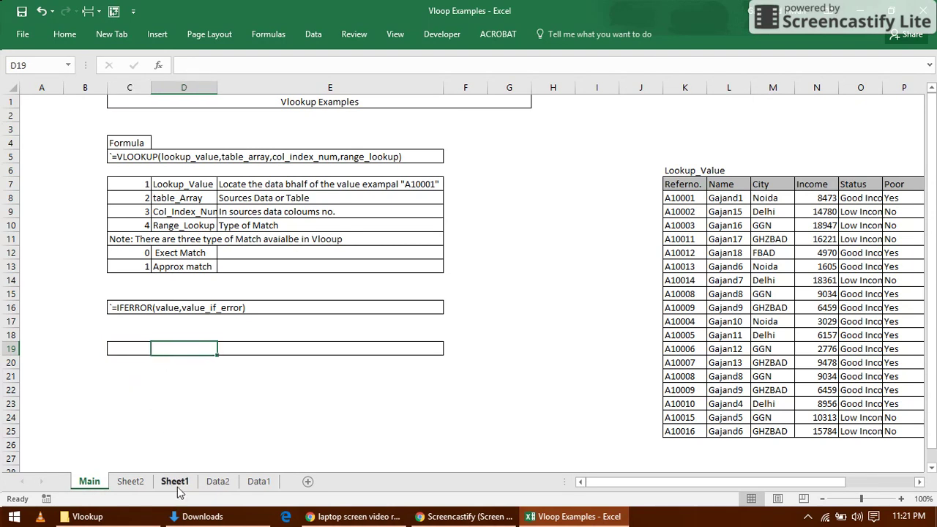
pyautogui.write('I')
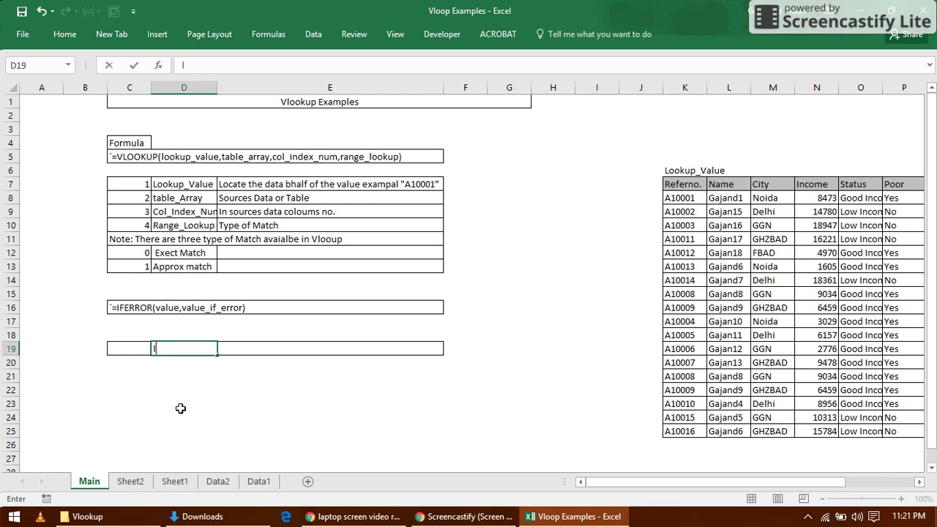
pyautogui.press('Return')
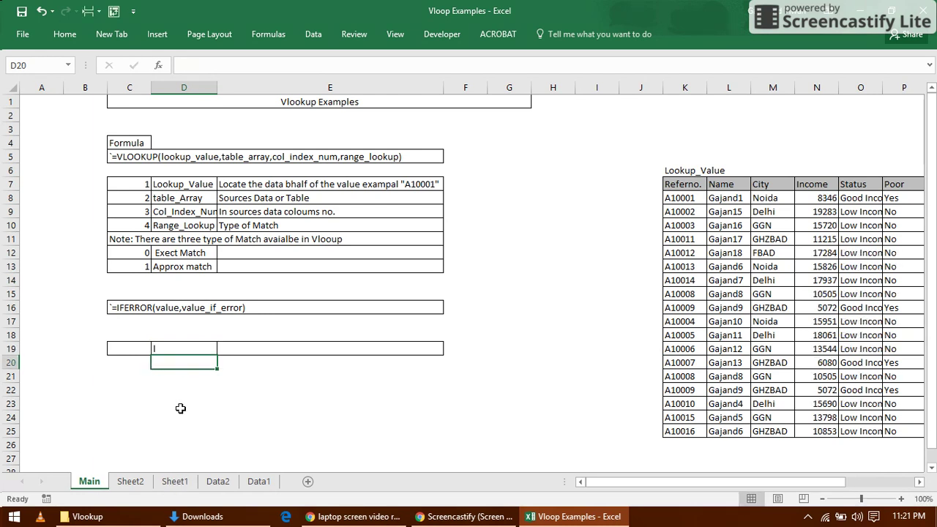
# Set the data validation criteria of cell D19 to allow a List.
pyautogui.press('Up')
pyautogui.hotkey('alt', 'a')
pyautogui.press('v')
pyautogui.press('v')
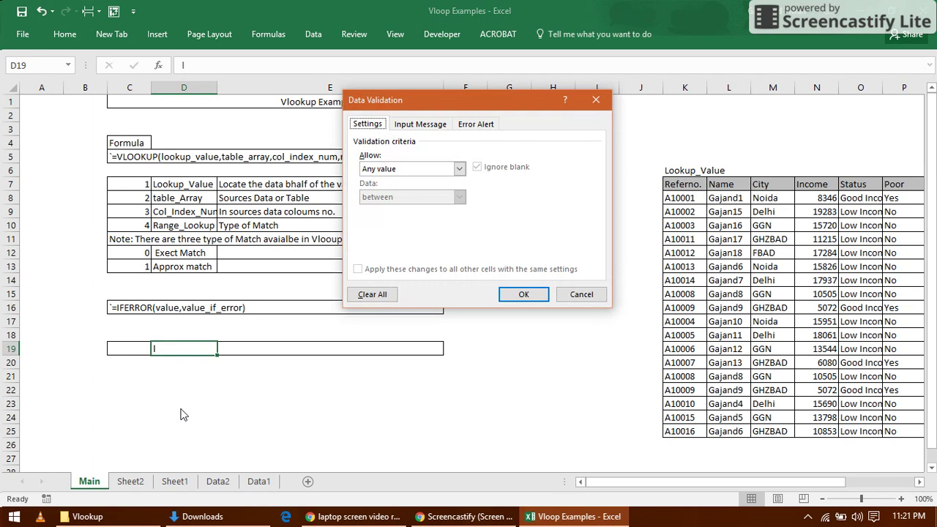
pyautogui.click(459, 168)
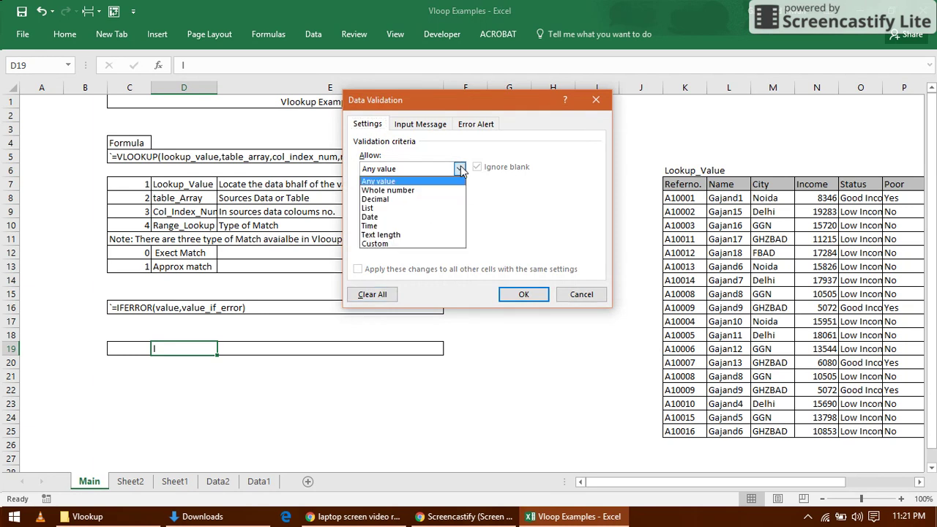
pyautogui.click(424, 208)
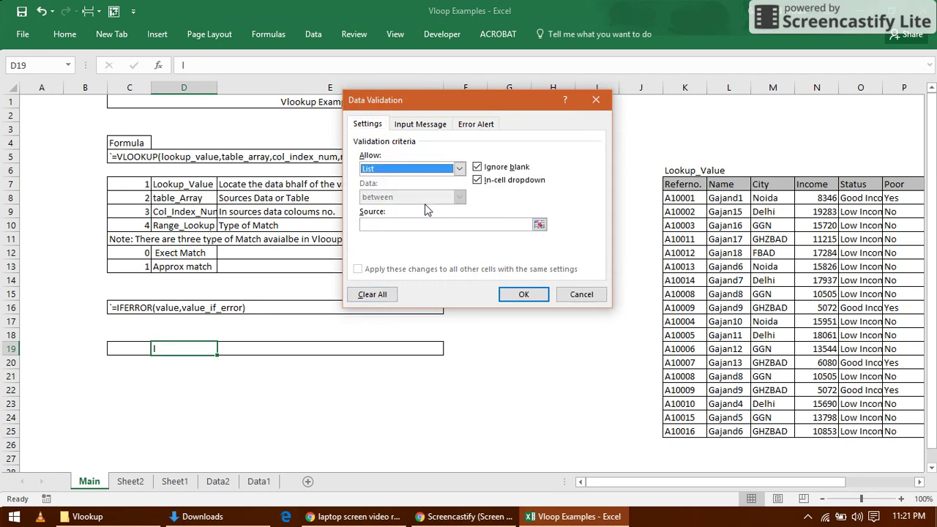
# Set the source of D19's validation list to the table headers in Sheet2!$C$3:$E$3 and apply it.
pyautogui.click(539, 226)
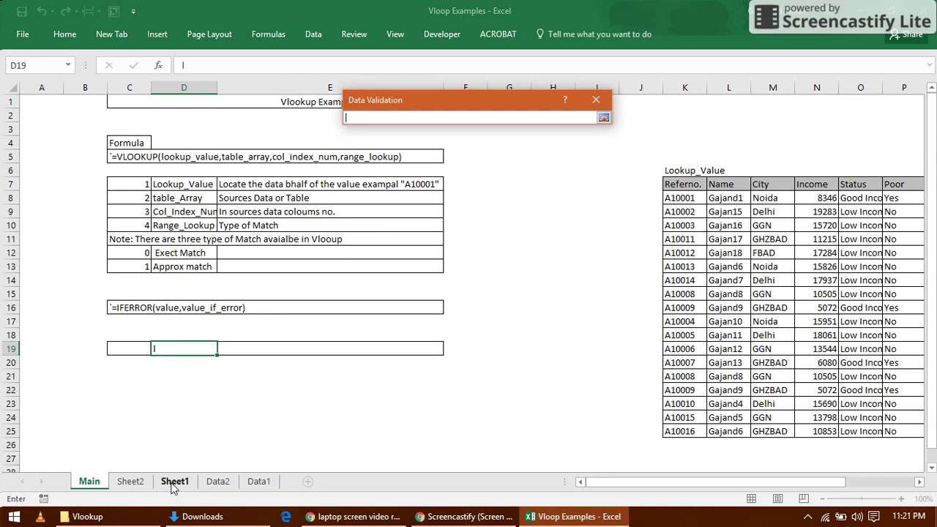
pyautogui.click(130, 481)
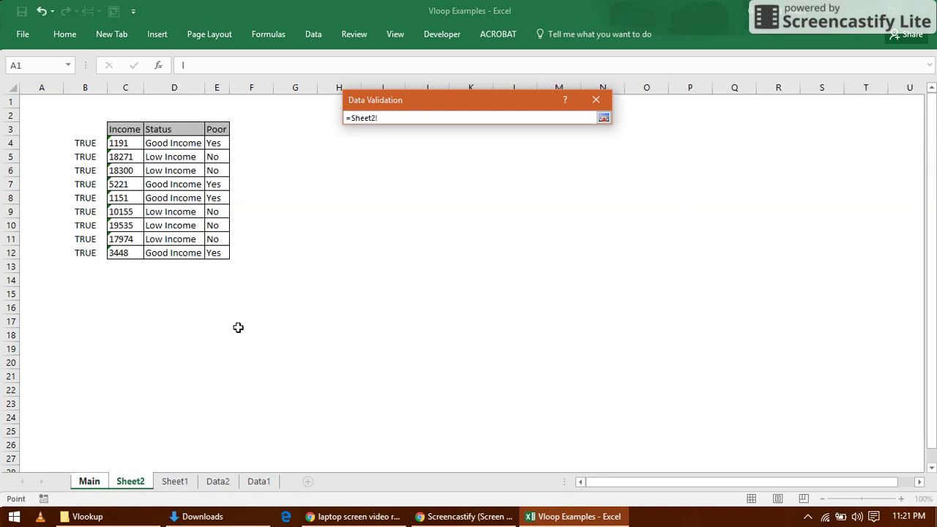
pyautogui.click(118, 130)
pyautogui.hotkey('shift', 'Right')
pyautogui.hotkey('shift', 'Right')
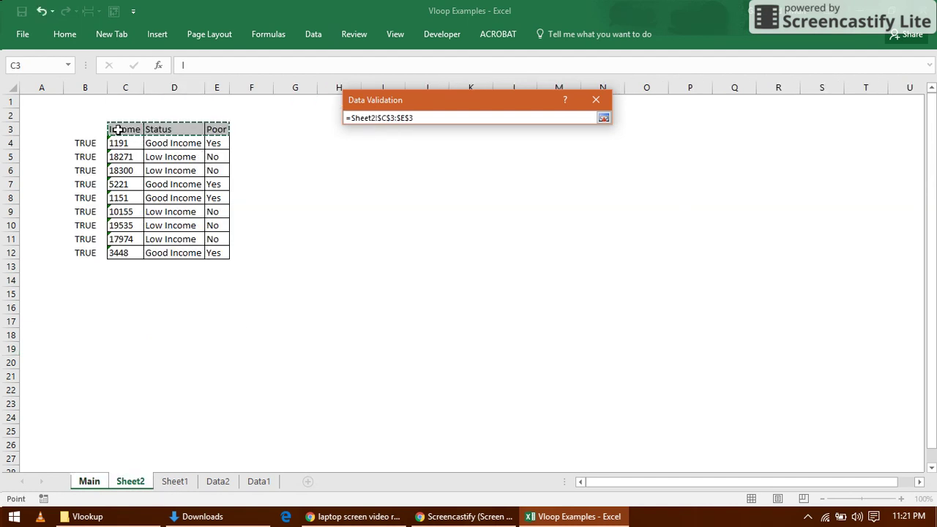
pyautogui.click(603, 118)
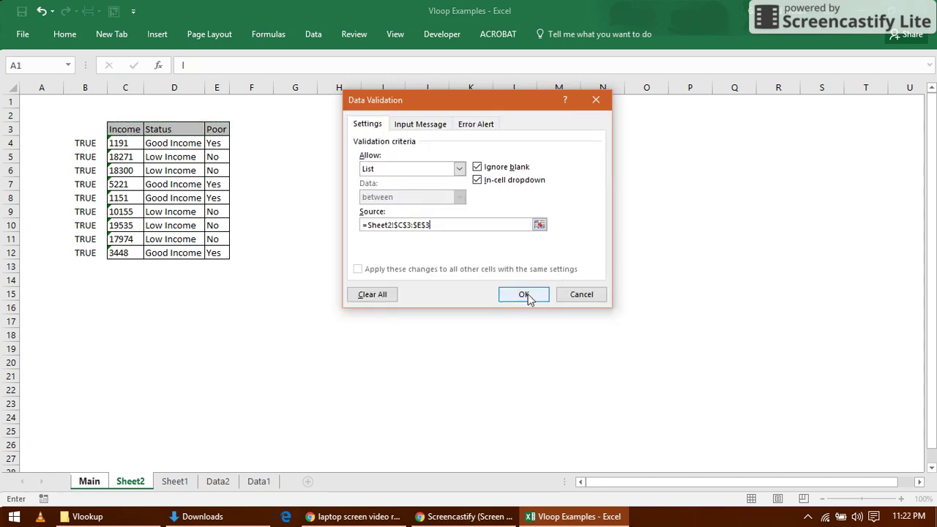
pyautogui.click(524, 295)
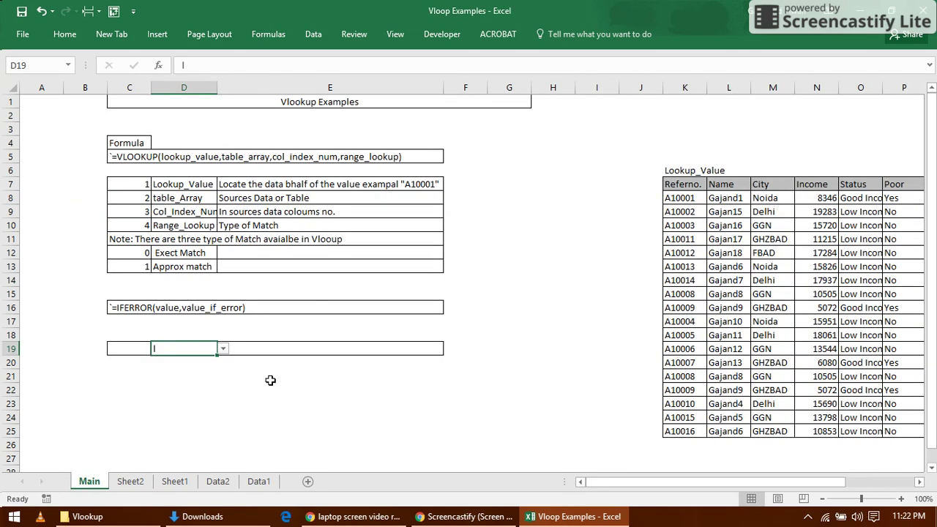
# Choose Income from the drop-down list in cell D19.
pyautogui.click(222, 349)
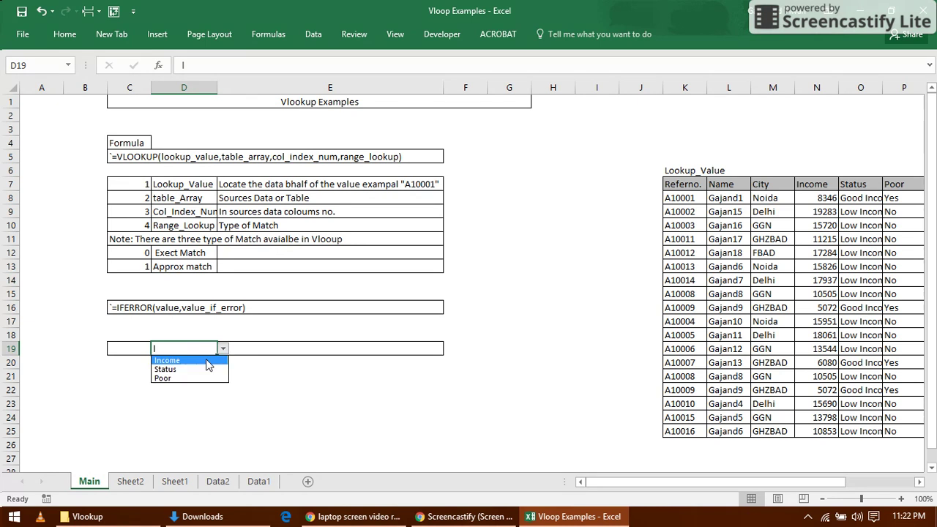
pyautogui.click(167, 360)
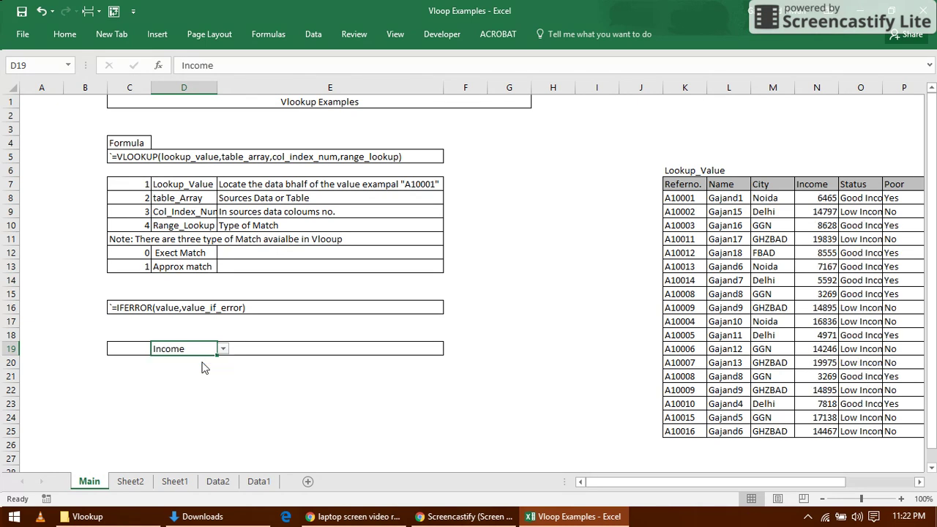
pyautogui.click(257, 347)
pyautogui.click(124, 349)
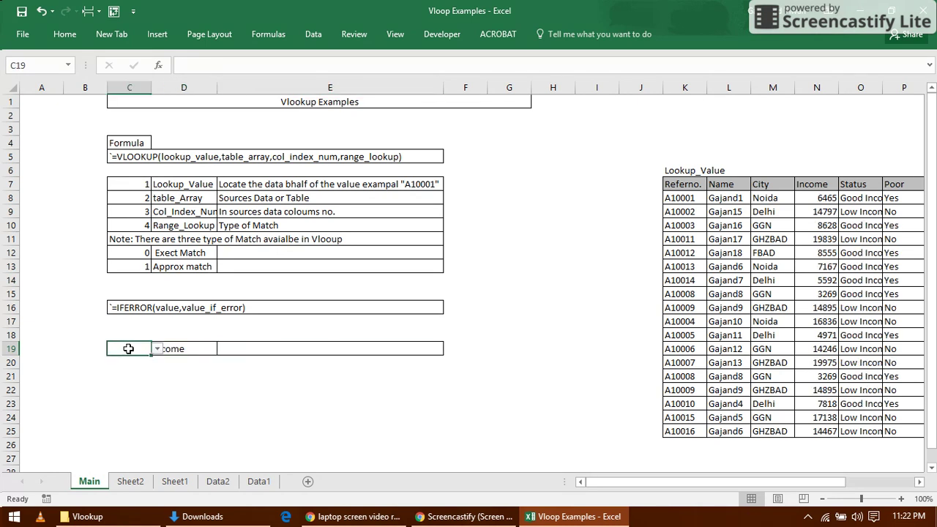
# Start a VLOOKUP formula in E19 with $C19 as the lookup value, locking only the column.
pyautogui.click(277, 346)
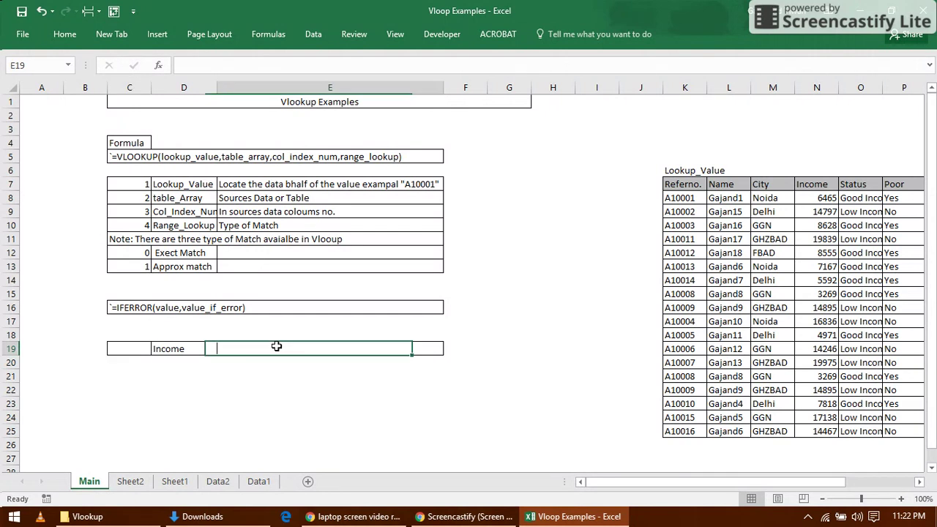
pyautogui.write('=vl')
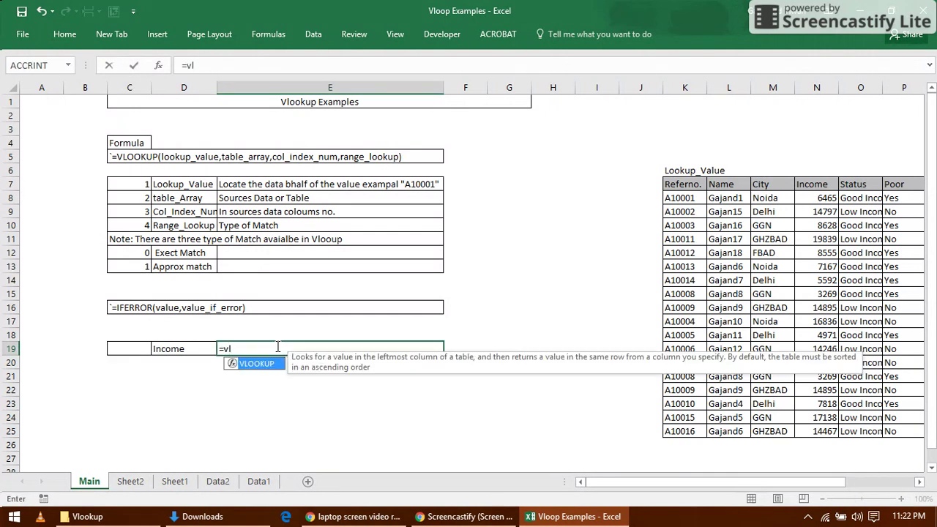
pyautogui.press('Tab')
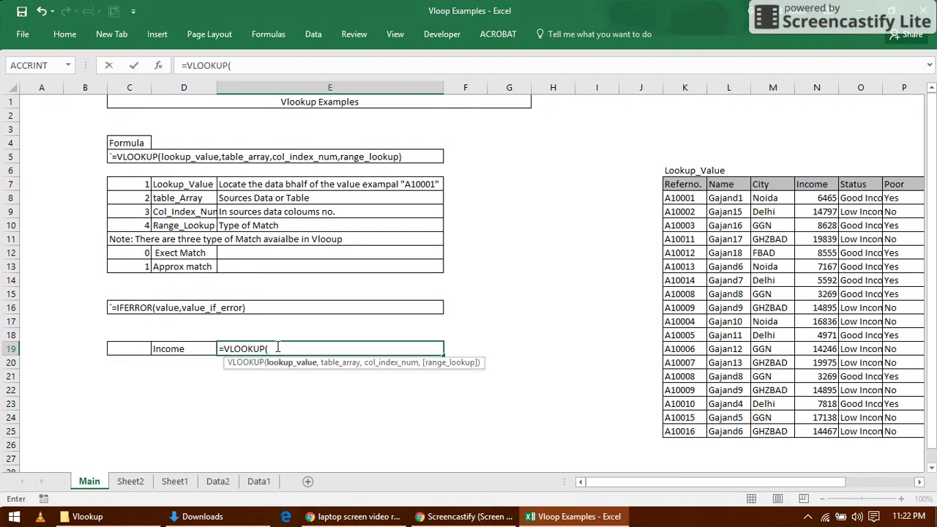
pyautogui.click(114, 350)
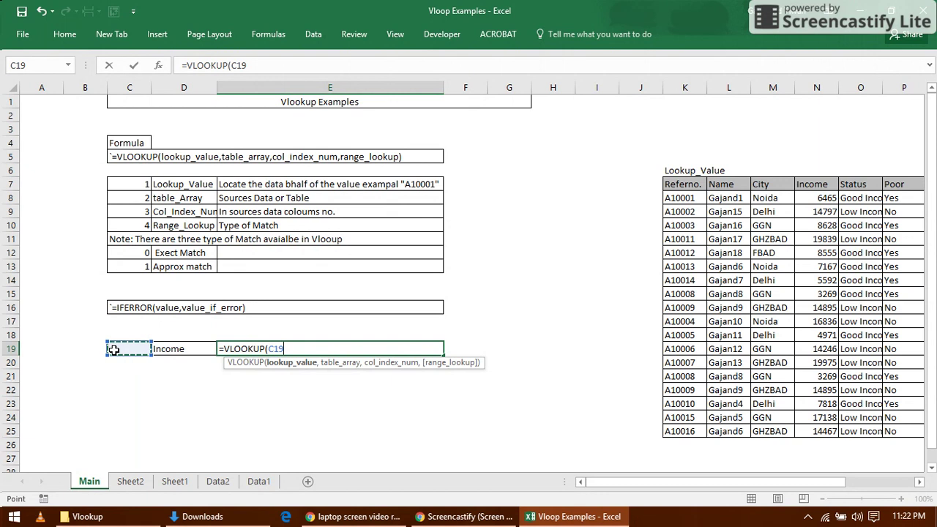
pyautogui.press('F4')
pyautogui.press('F4')
pyautogui.press('F4')
pyautogui.write(',')
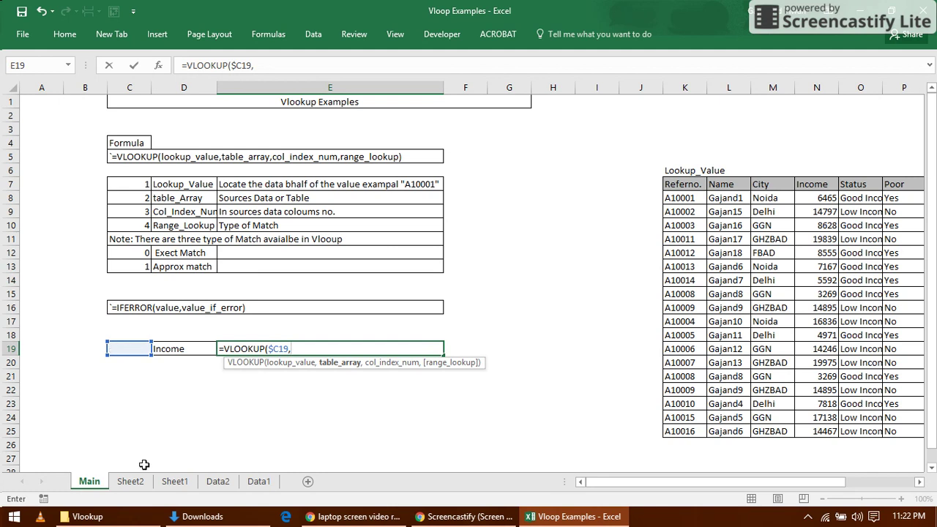
# Set the VLOOKUP table array to Sheet2!$C$3:$E$12 with absolute references.
pyautogui.click(142, 486)
pyautogui.scroll(-1, 146, 309)
pyautogui.click(123, 104)
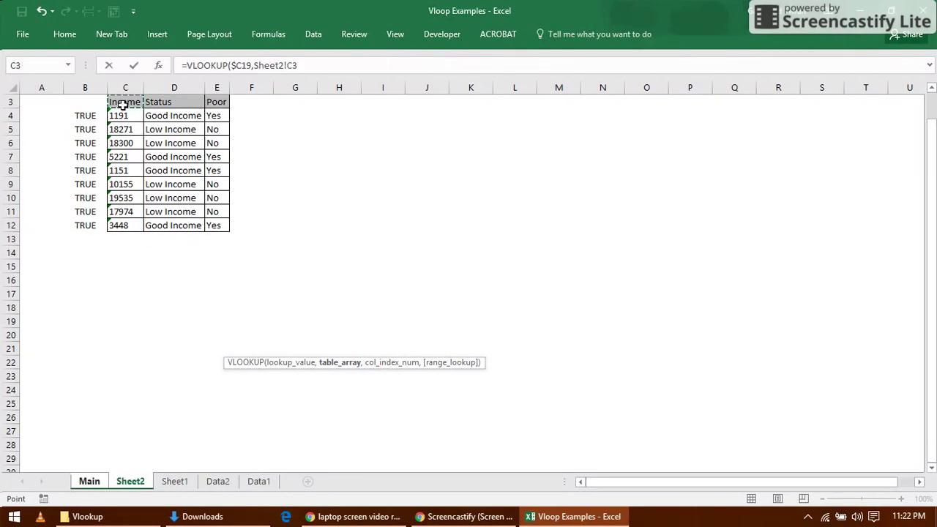
pyautogui.moveTo(123, 104); pyautogui.dragTo(219, 226)
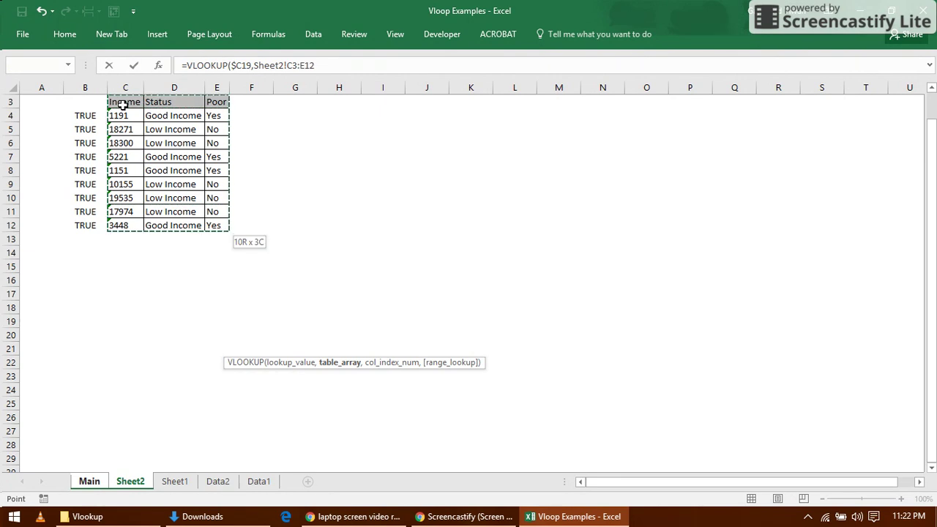
pyautogui.press('F4')
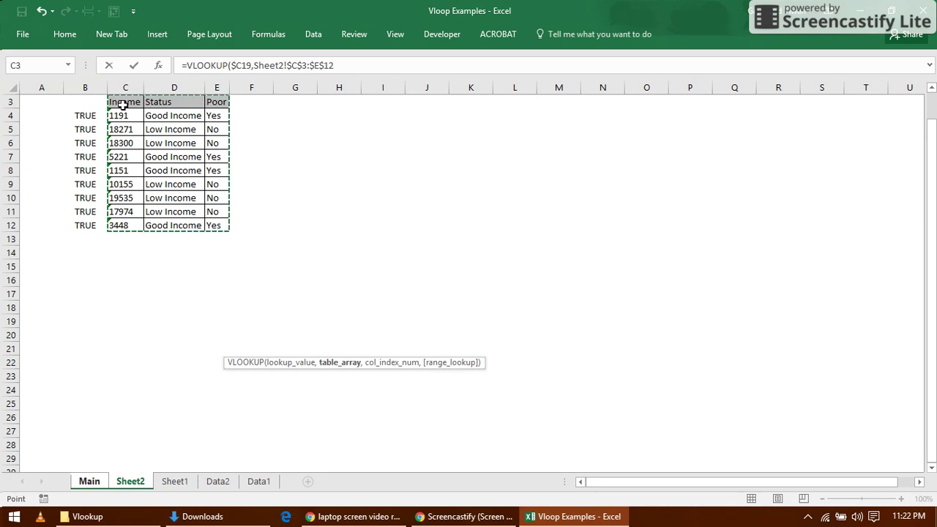
pyautogui.write(',')
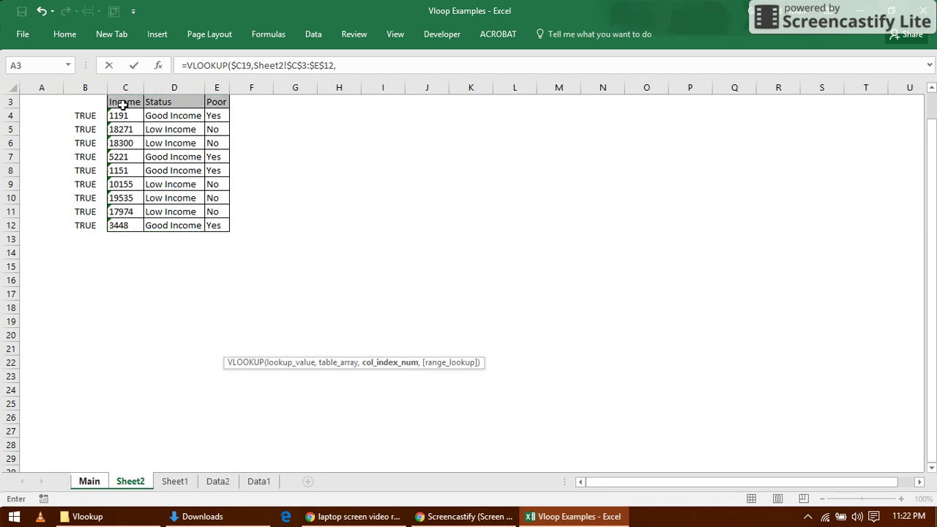
pyautogui.click(87, 486)
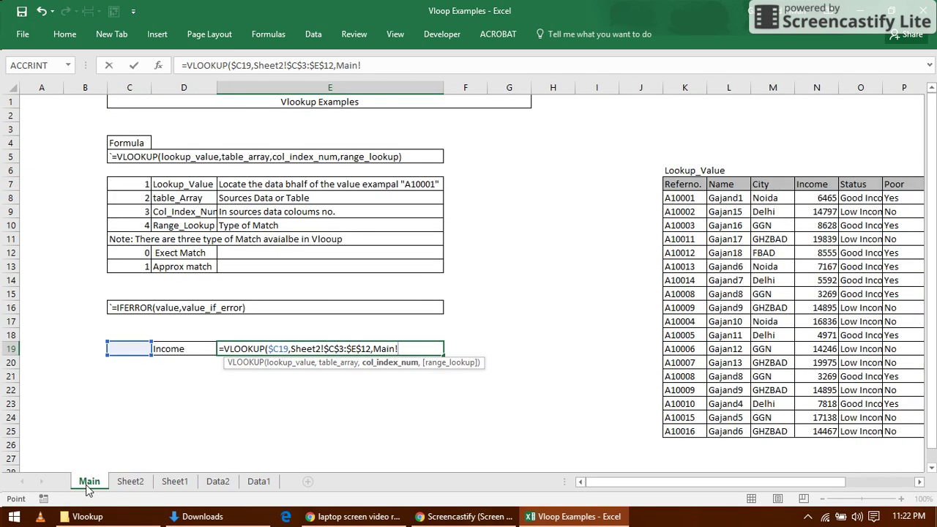
pyautogui.click(177, 349)
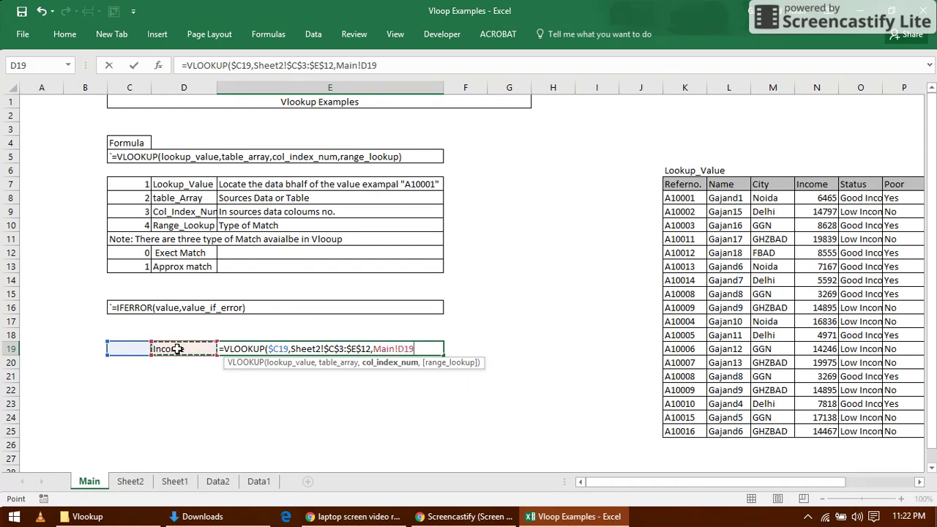
pyautogui.press('F4')
pyautogui.press('BackSpace')
pyautogui.press('BackSpace')
pyautogui.press('BackSpace')
pyautogui.press('BackSpace')
pyautogui.press('BackSpace')
pyautogui.press('BackSpace')
pyautogui.press('BackSpace')
pyautogui.press('BackSpace')
pyautogui.press('BackSpace')
pyautogui.press('BackSpace')
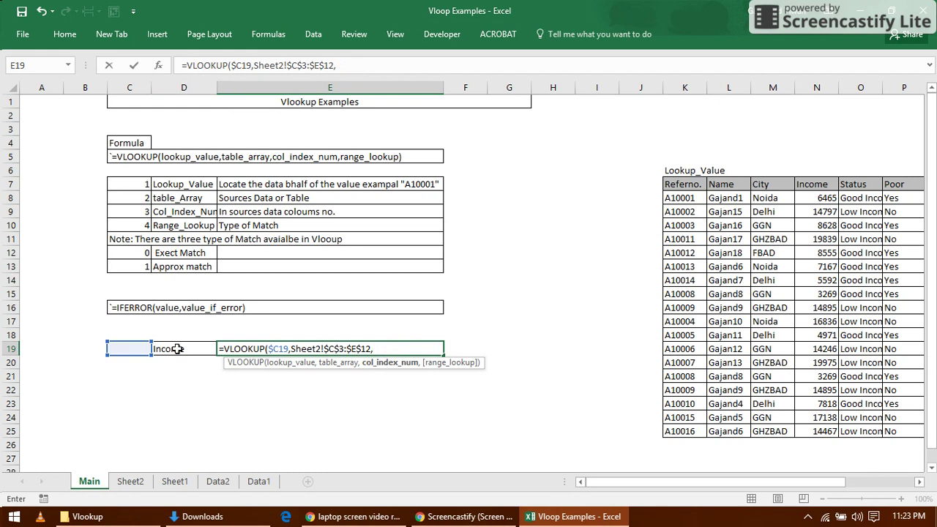
# Nest a MATCH function as the column index argument, with Main!$D$19 as its lookup value.
pyautogui.write('ma')
pyautogui.press('Tab')
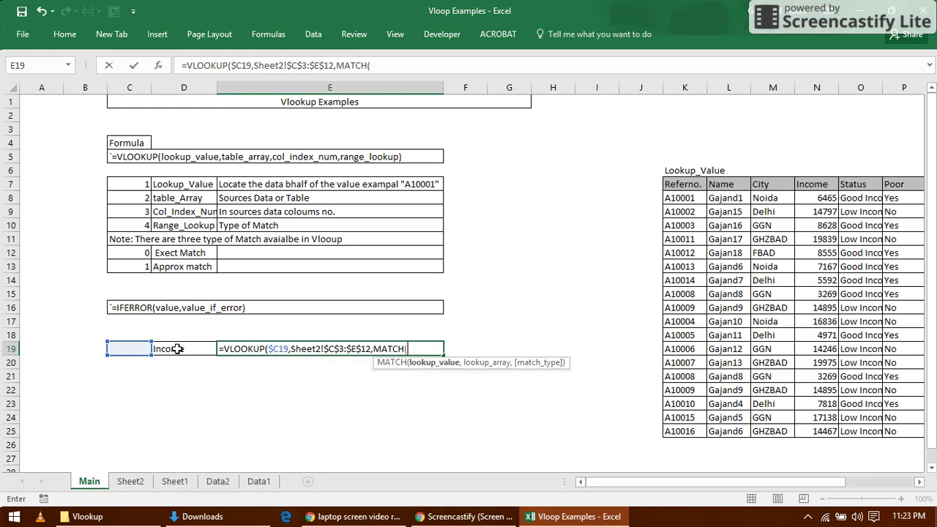
pyautogui.click(178, 349)
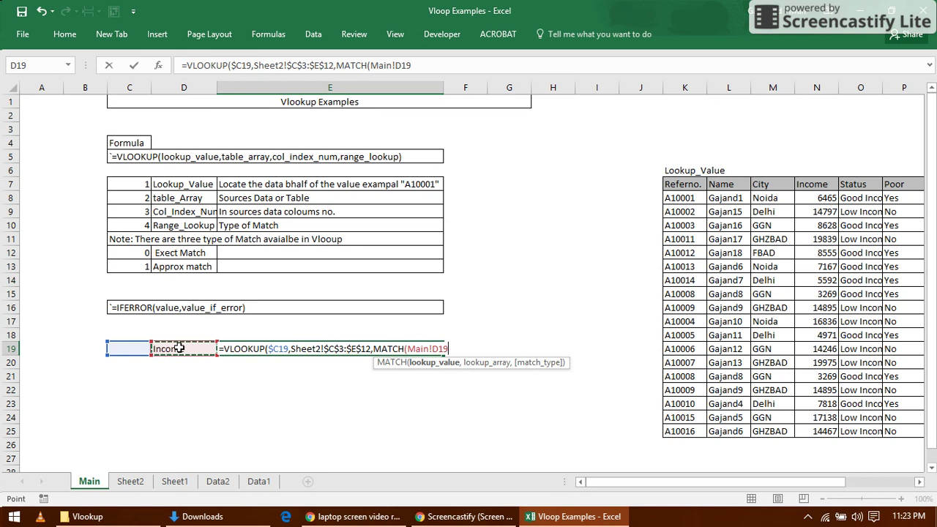
pyautogui.press('F4')
pyautogui.write(',')
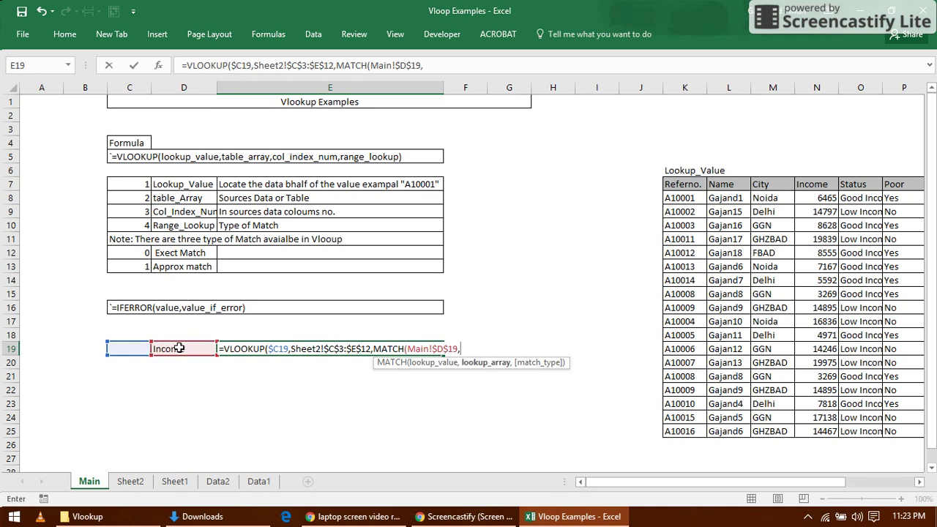
pyautogui.click(131, 481)
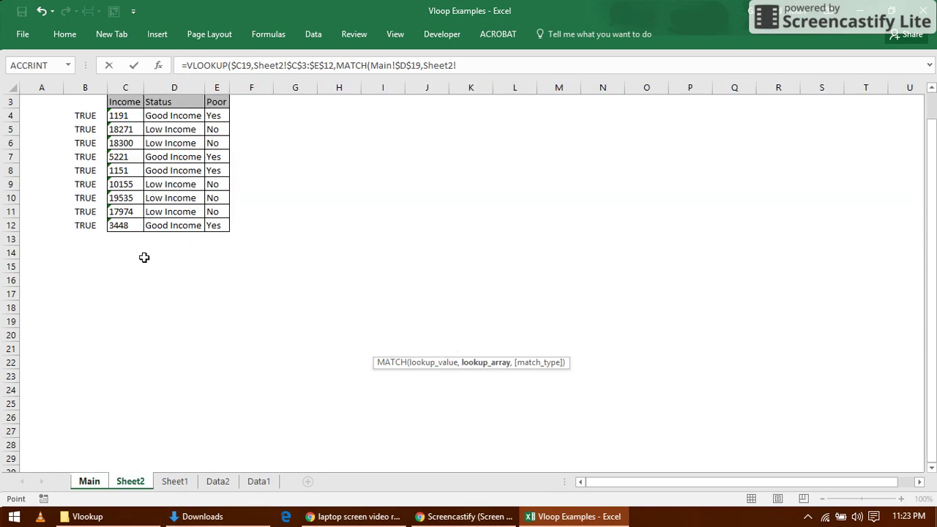
pyautogui.click(125, 100)
pyautogui.moveTo(125, 100); pyautogui.dragTo(217, 102)
pyautogui.press('F4')
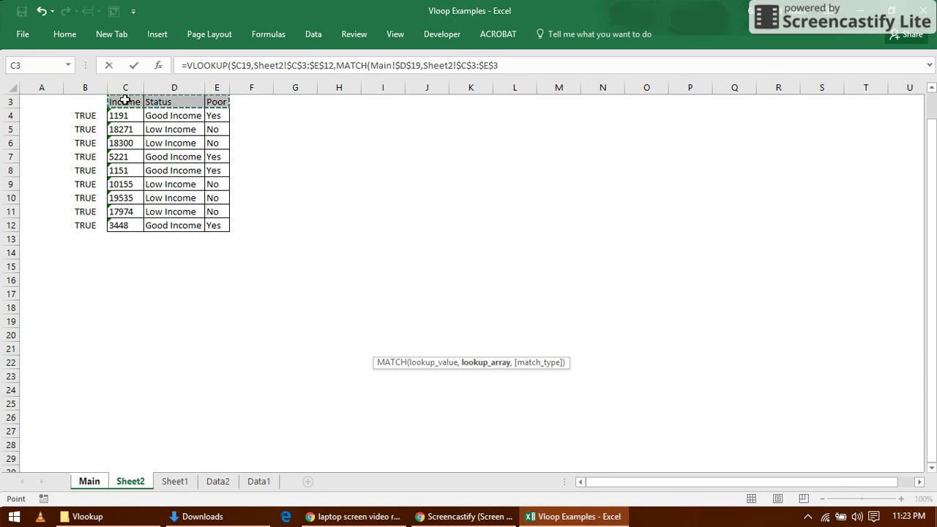
pyautogui.click(88, 481)
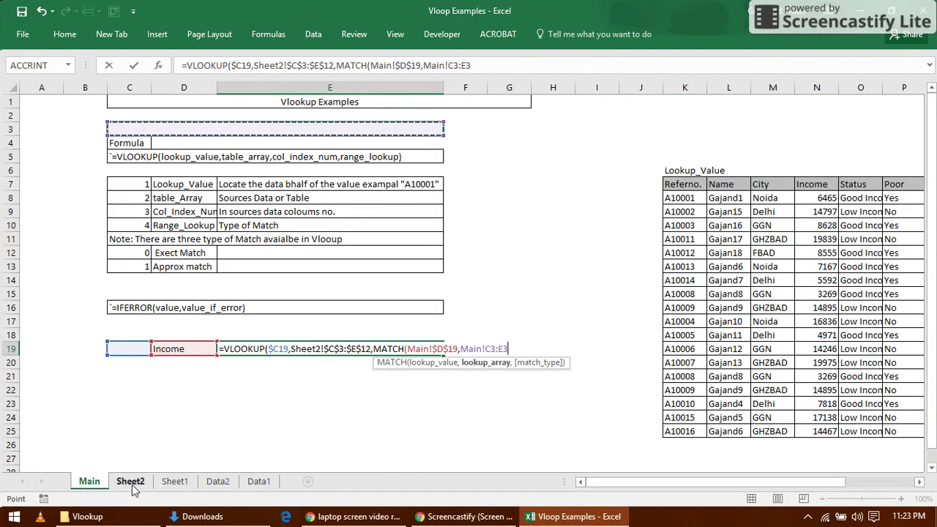
pyautogui.press('BackSpace')
pyautogui.press('BackSpace')
pyautogui.press('BackSpace')
pyautogui.press('BackSpace')
pyautogui.press('BackSpace')
pyautogui.press('BackSpace')
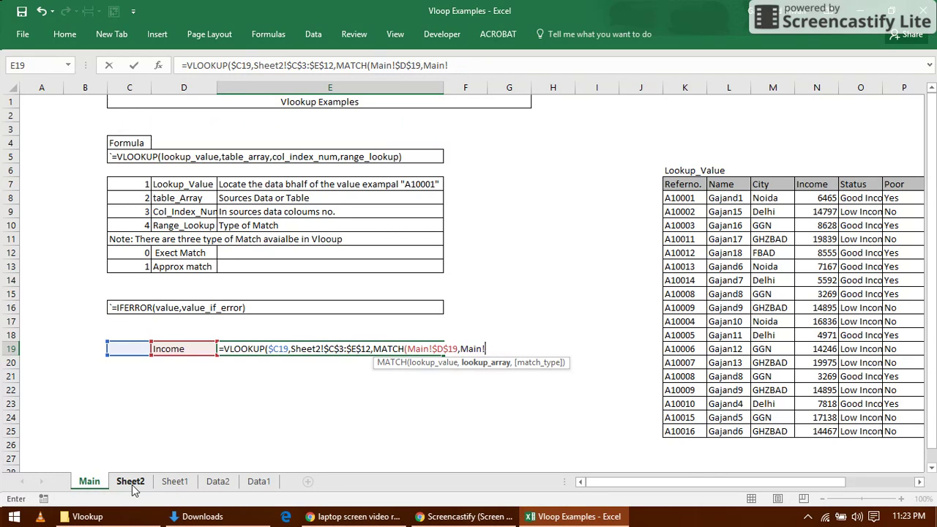
pyautogui.press('BackSpace')
pyautogui.press('BackSpace')
pyautogui.press('BackSpace')
pyautogui.press('BackSpace')
pyautogui.press('BackSpace')
pyautogui.press('BackSpace')
pyautogui.press('BackSpace')
pyautogui.press('BackSpace')
pyautogui.press('BackSpace')
pyautogui.press('BackSpace')
pyautogui.press('BackSpace')
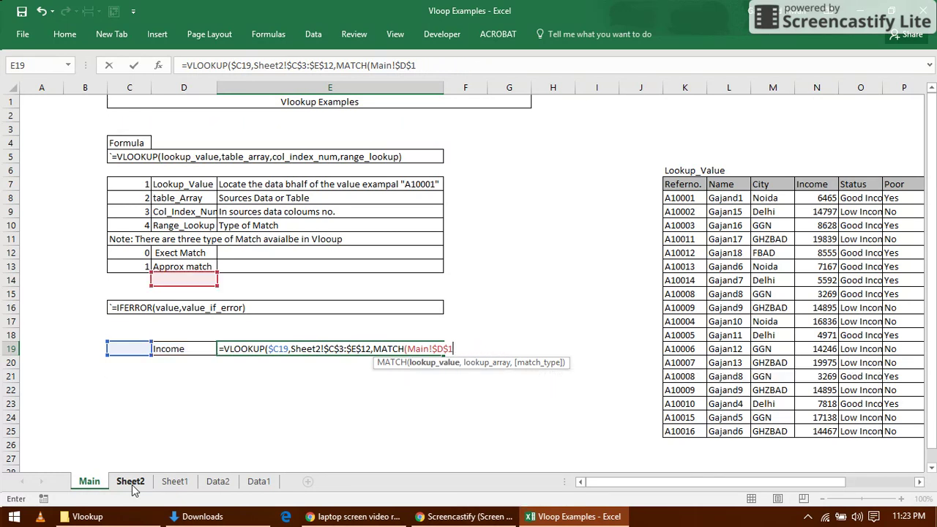
pyautogui.press('BackSpace')
pyautogui.press('BackSpace')
pyautogui.press('BackSpace')
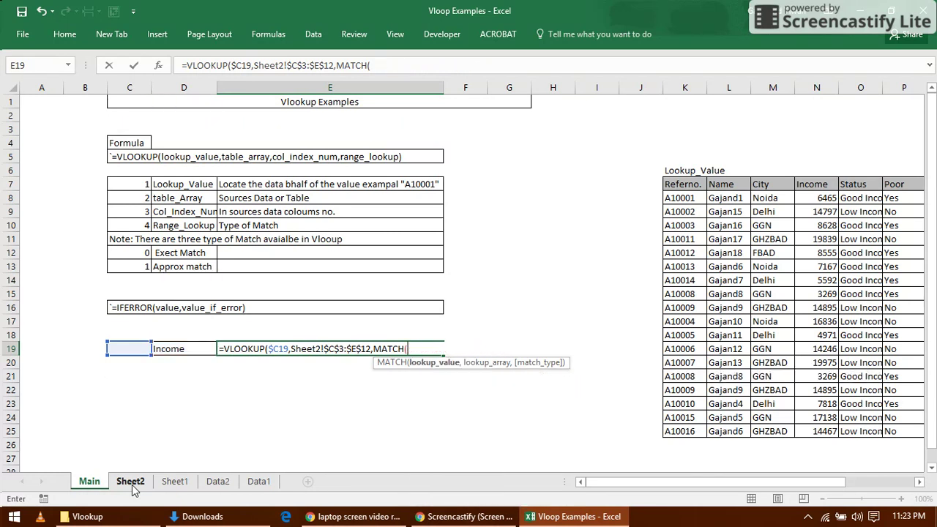
# Give MATCH the lookup value Main!$D$19 and the header row Sheet2!$C$3:$E$3 as its absolute lookup array.
pyautogui.click(183, 347)
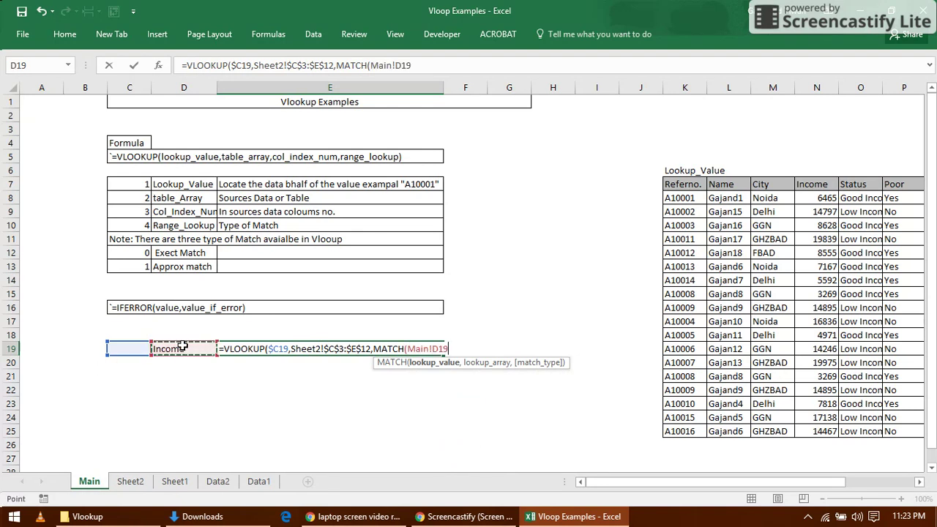
pyautogui.press('F4')
pyautogui.write(',')
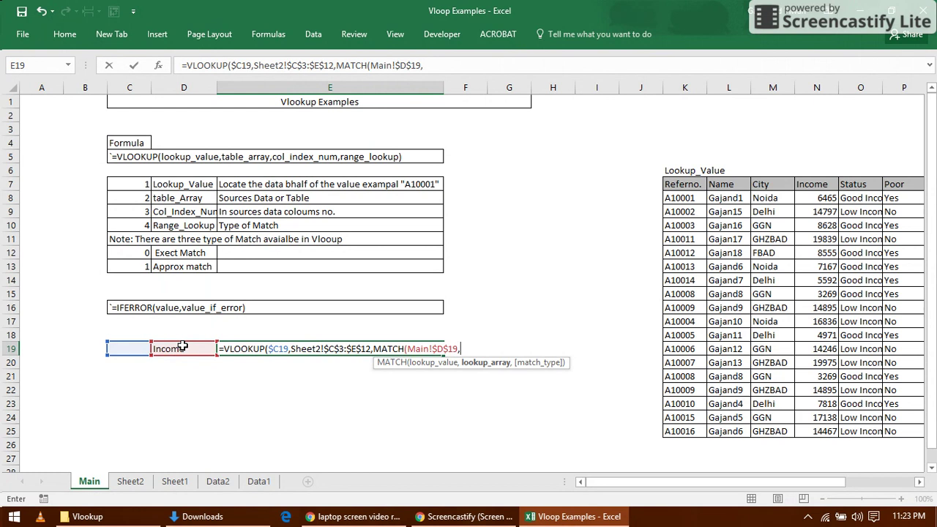
pyautogui.click(126, 483)
pyautogui.click(119, 103)
pyautogui.hotkey('shift', 'Right')
pyautogui.hotkey('shift', 'Right')
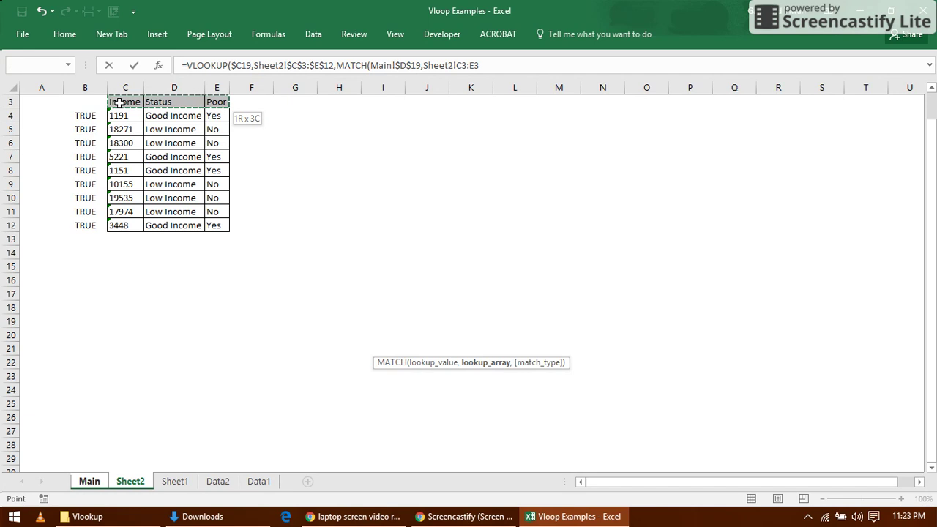
pyautogui.press('F4')
pyautogui.write(',')
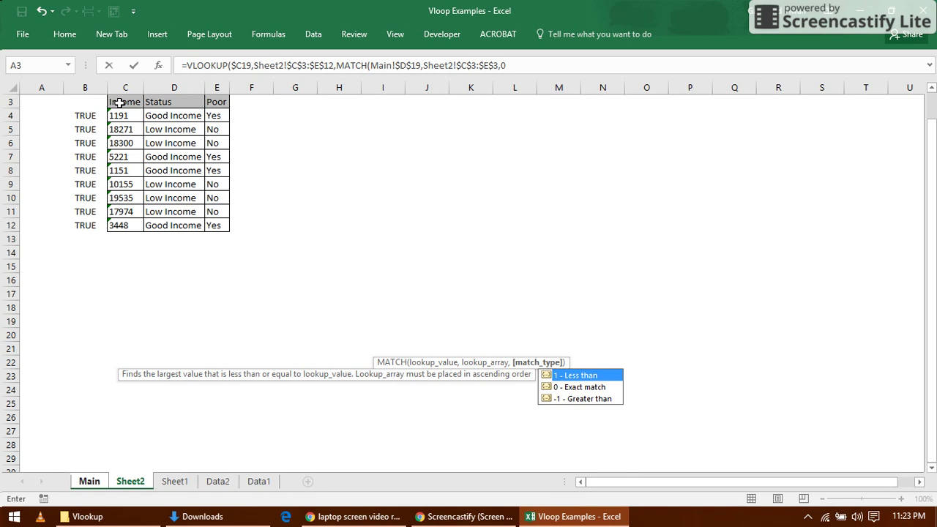
# Set both the MATCH type and the VLOOKUP range lookup to 0 for exact matches and commit the E19 formula.
pyautogui.write('0),')
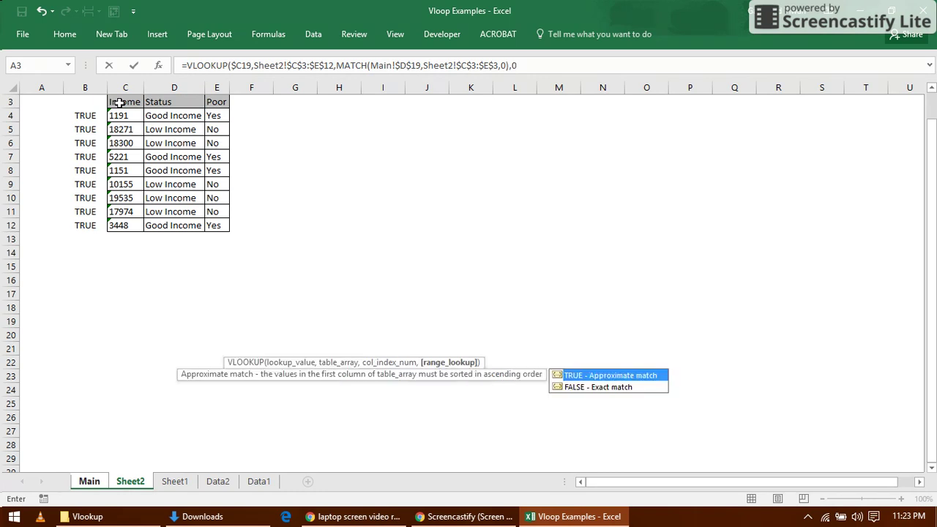
pyautogui.write('0)')
pyautogui.press('Return')
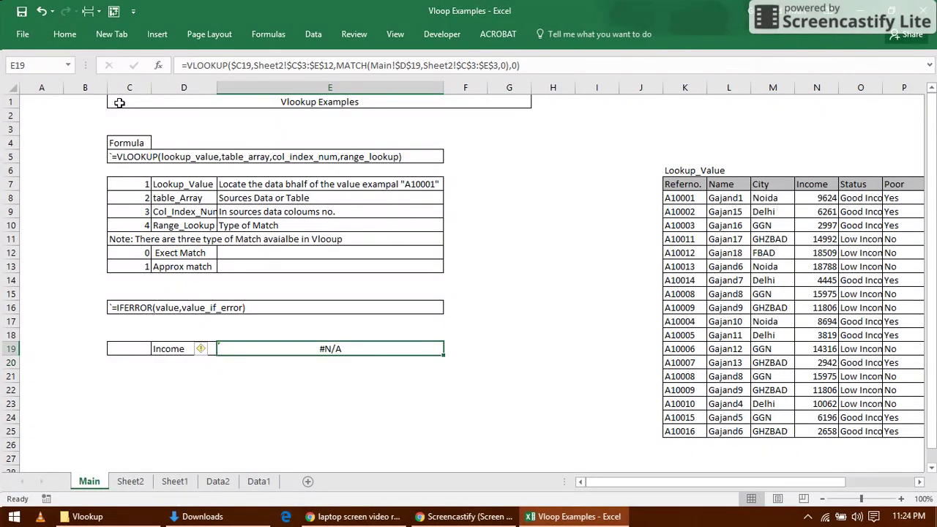
# Choose 1191 from the drop-down list in cell C19 and check the VLOOKUP result in E19.
pyautogui.click(140, 351)
pyautogui.click(157, 349)
pyautogui.click(120, 361)
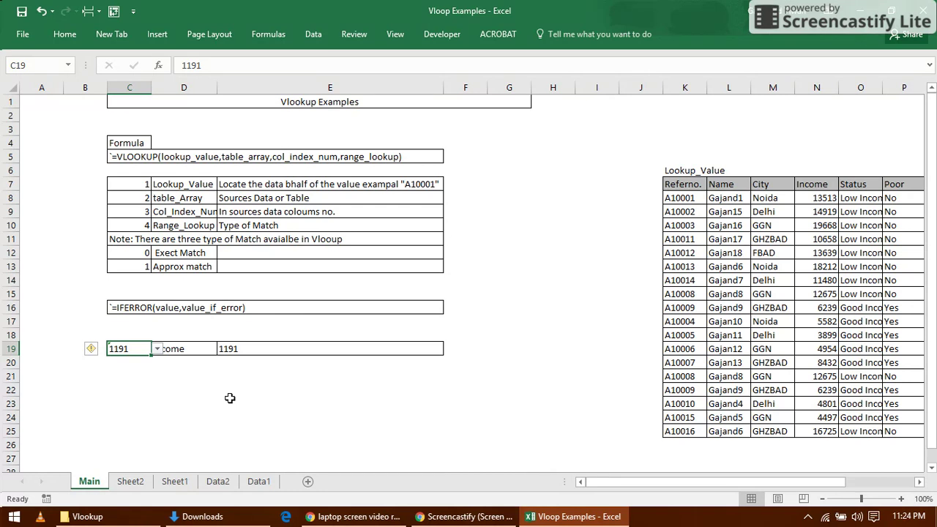
pyautogui.click(258, 349)
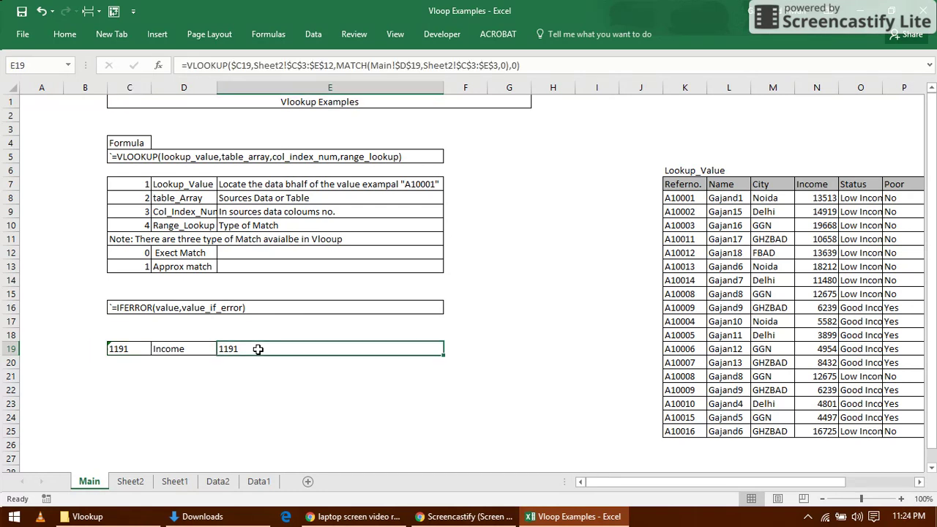
# Choose Status from the drop-down list in cell D19, check the result in E19, and save the workbook.
pyautogui.click(179, 347)
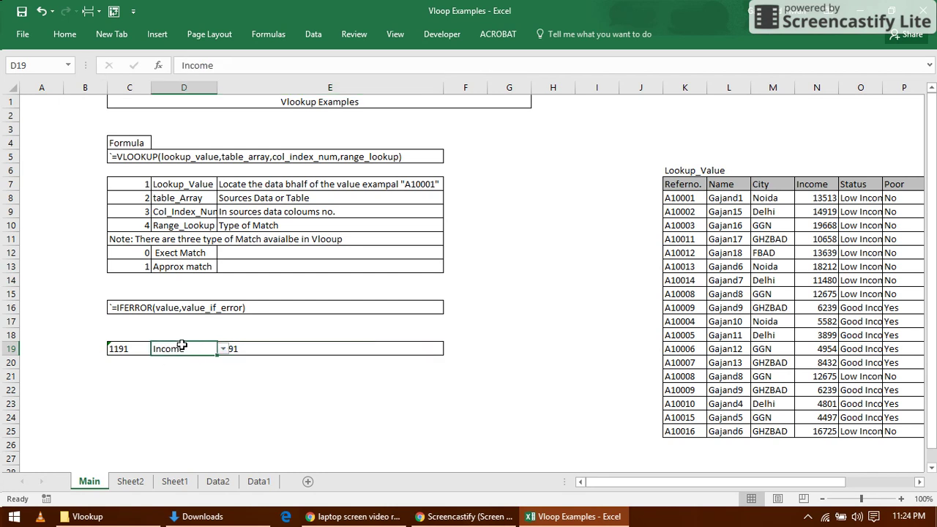
pyautogui.click(223, 350)
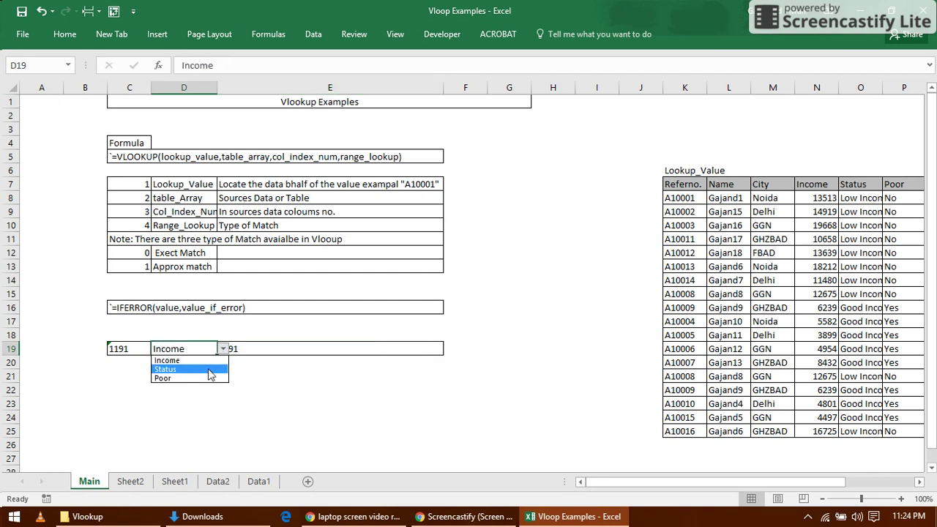
pyautogui.click(209, 370)
pyautogui.click(285, 388)
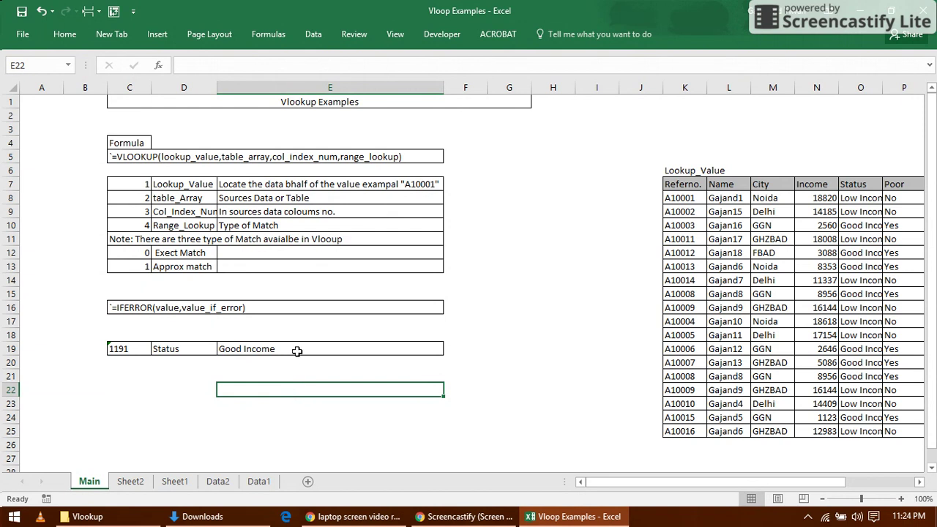
pyautogui.click(296, 352)
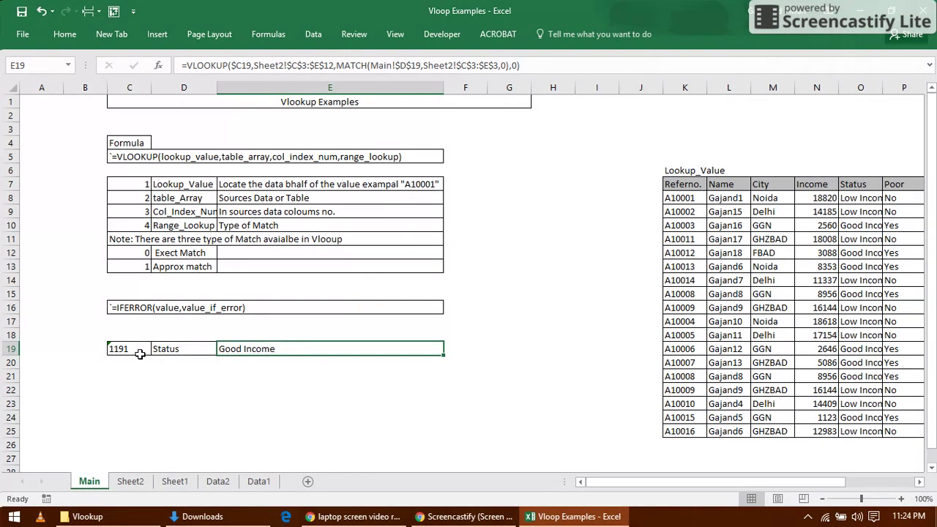
pyautogui.click(20, 11)
# Copy the Income column C3:C12 on Sheet2, including its header, to the range starting at J4.
pyautogui.click(131, 482)
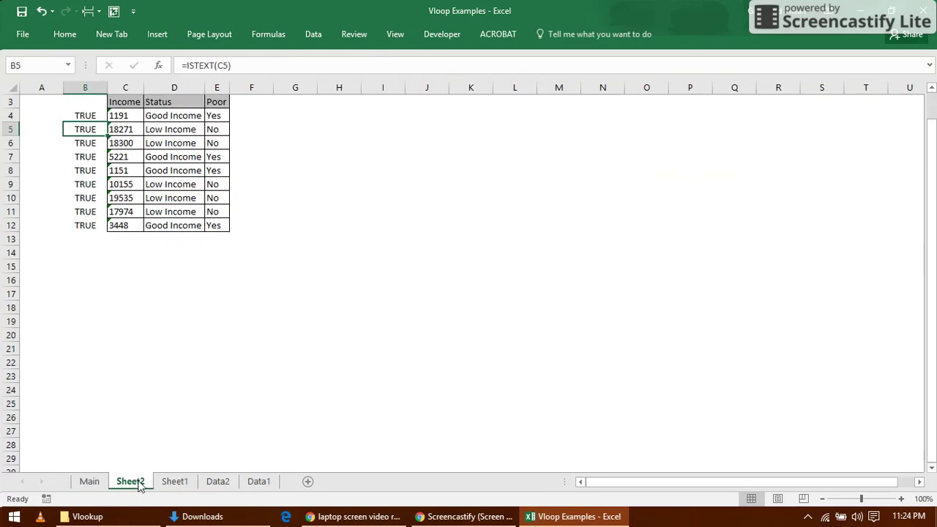
pyautogui.click(126, 107)
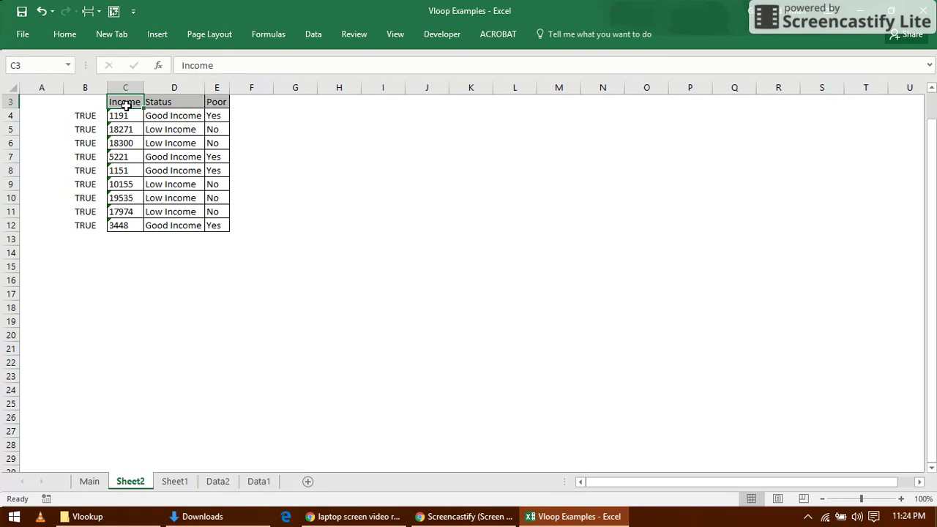
pyautogui.hotkey('ctrl', 'shift', 'Down')
pyautogui.hotkey('ctrl', 'c')
pyautogui.press('Right')
pyautogui.press('Right')
pyautogui.press('Right')
pyautogui.press('Right')
pyautogui.press('Right')
pyautogui.press('Right')
pyautogui.press('Right')
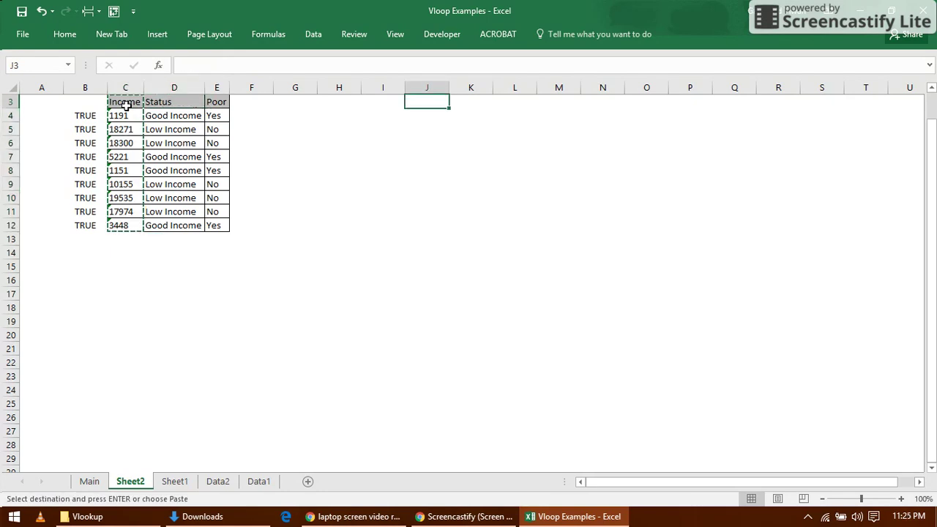
pyautogui.press('Down')
pyautogui.hotkey('ctrl', 'v')
# Convert the copied incomes in J5:J13 to numbers with Text to Columns, using Delimited and the General format.
pyautogui.press('Down')
pyautogui.hotkey('ctrl', 'shift', 'Down')
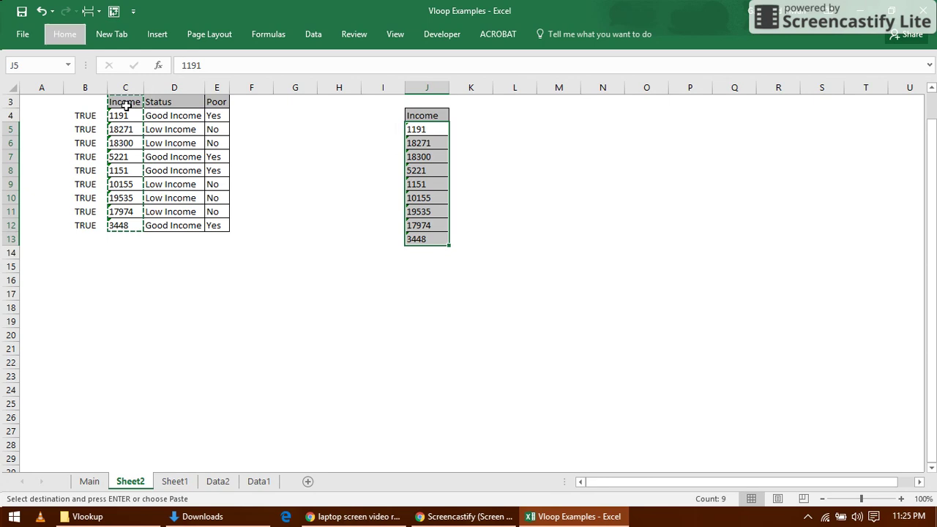
pyautogui.press('Escape')
pyautogui.hotkey('alt', 'a', 'e')
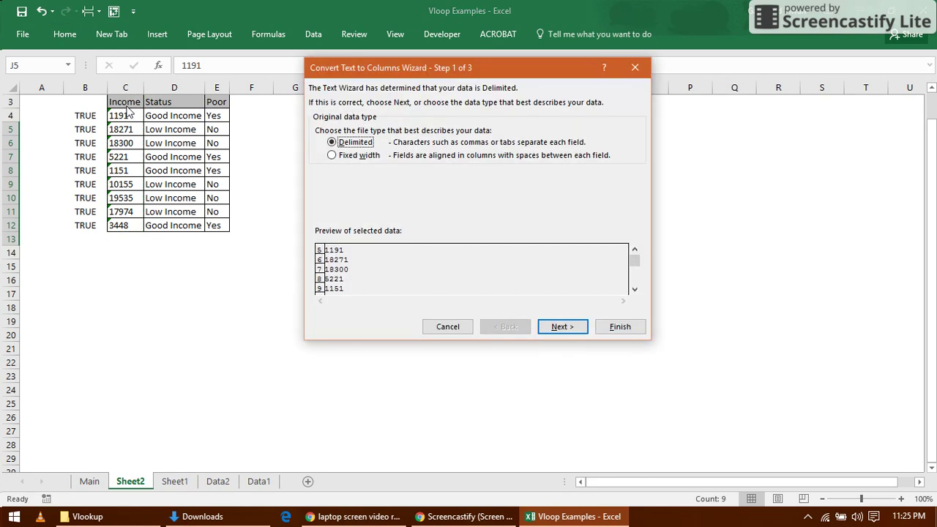
pyautogui.press('Return')
pyautogui.press('Return')
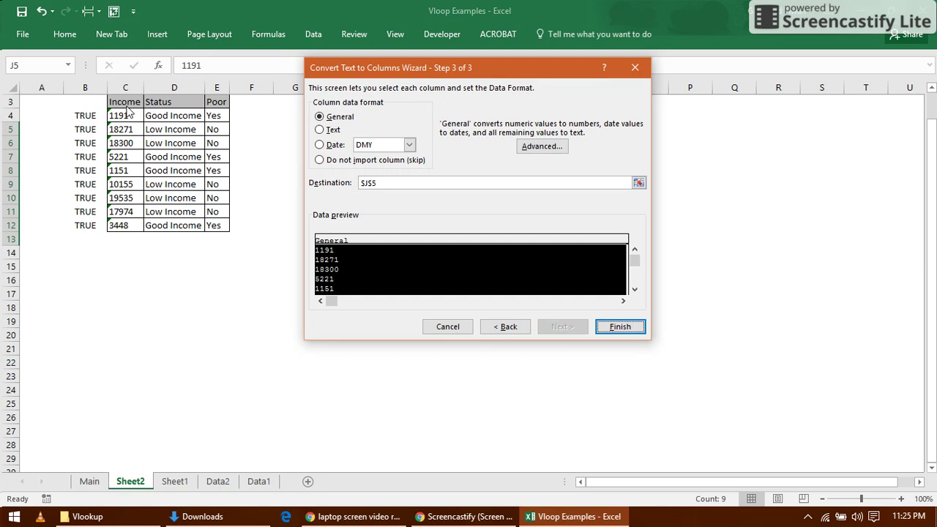
pyautogui.press('Return')
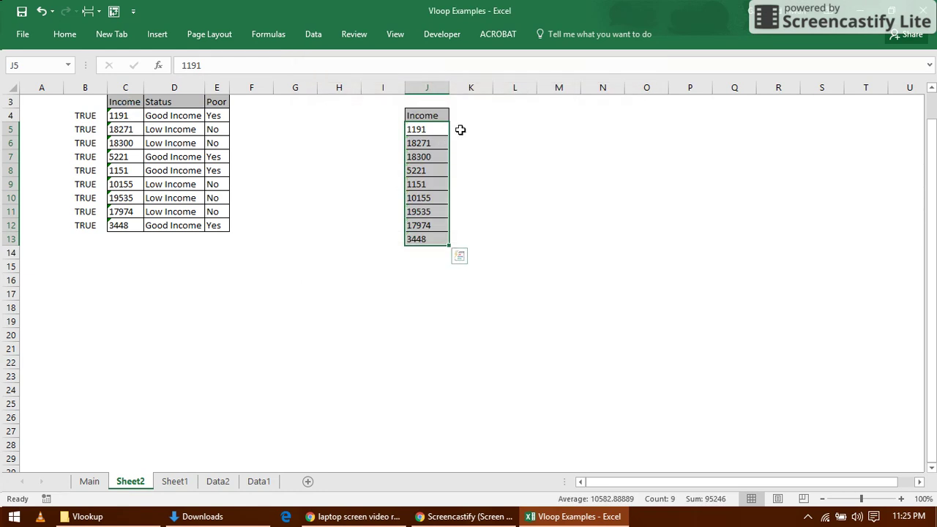
# Enter an ISTEXT formula in K5 that tests whether the income in J5 is text.
pyautogui.click(459, 129)
pyautogui.write('=it')
pyautogui.press('BackSpace')
pyautogui.press('BackSpace')
pyautogui.write('is')
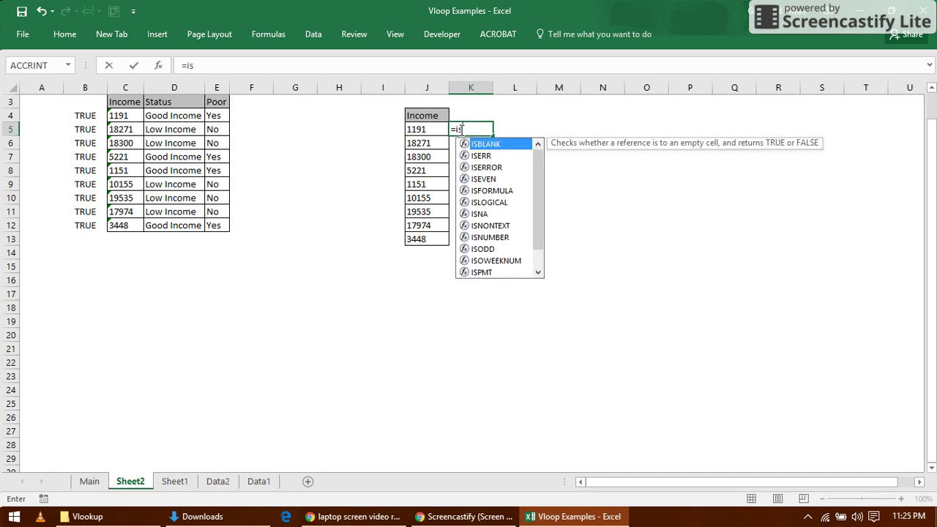
pyautogui.write('t')
pyautogui.press('Tab')
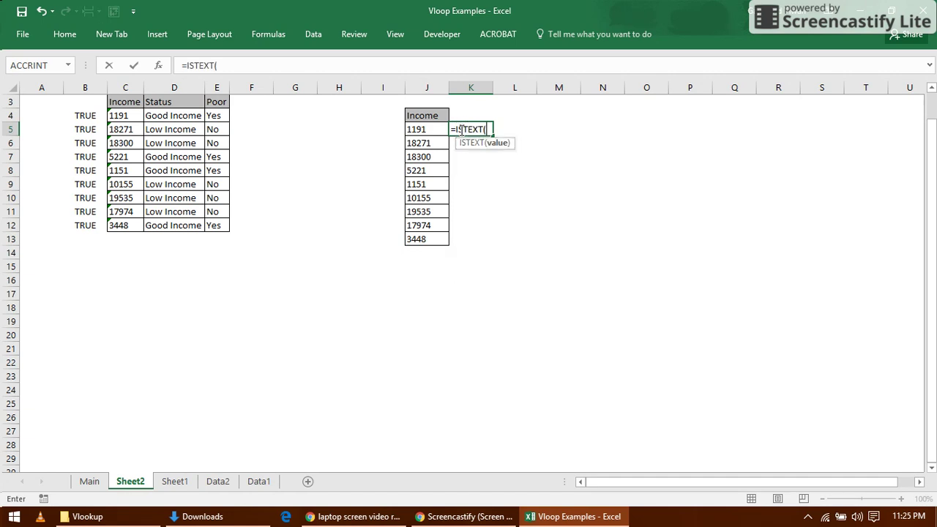
pyautogui.press('Left')
pyautogui.press('Return')
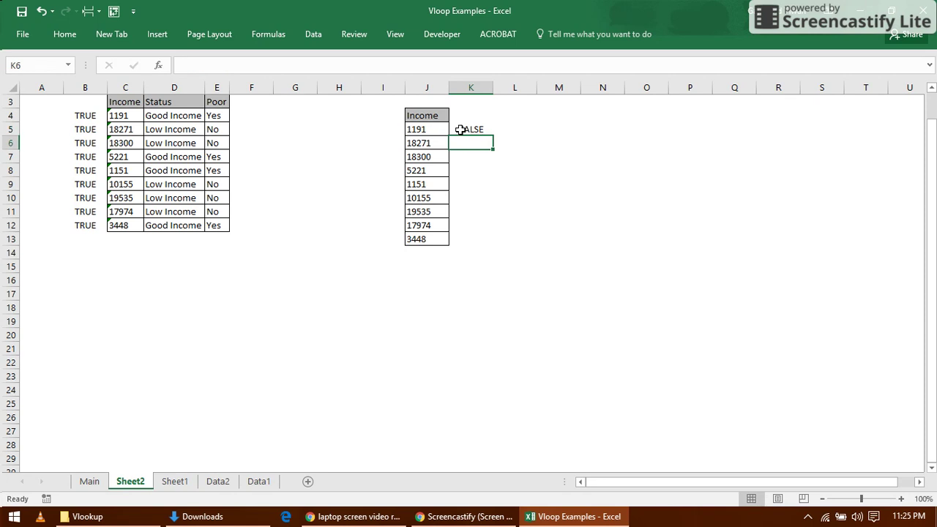
# Fill the ISTEXT formula from K5 down to K13.
pyautogui.click(460, 129)
pyautogui.hotkey('shift', 'Down')
pyautogui.hotkey('shift', 'Down')
pyautogui.hotkey('shift', 'Down')
pyautogui.hotkey('shift', 'Down')
pyautogui.hotkey('shift', 'Down')
pyautogui.hotkey('shift', 'Down')
pyautogui.hotkey('shift', 'Down')
pyautogui.hotkey('shift', 'Down')
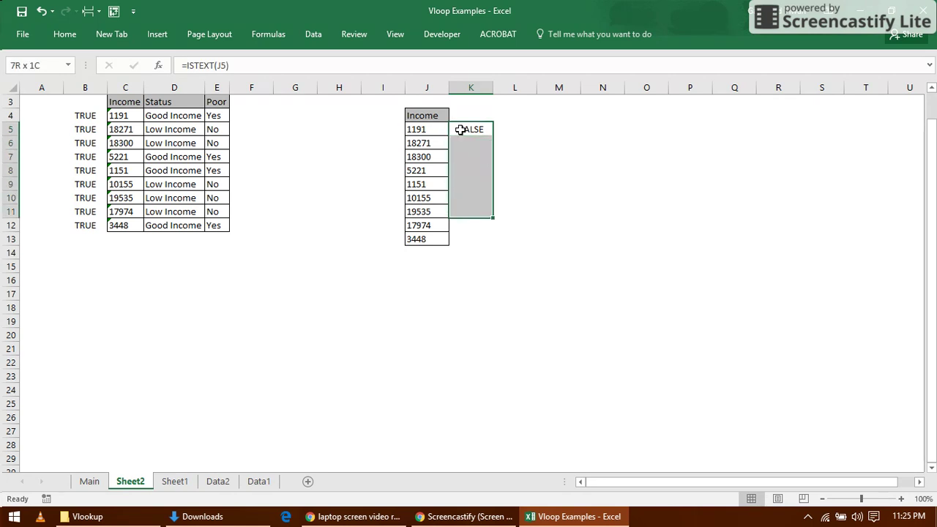
pyautogui.hotkey('ctrl', 'd')
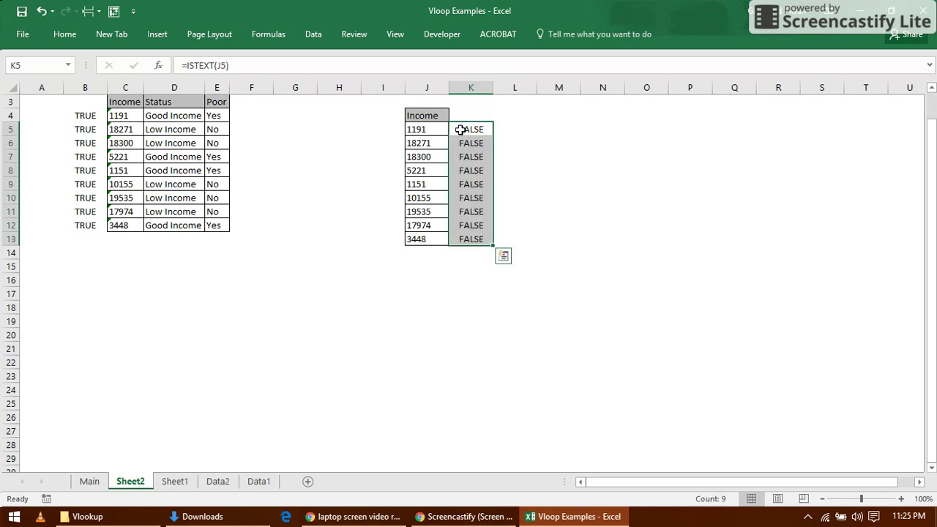
# Clear the ISTEXT formulas from K5:K13.
pyautogui.press('Delete')
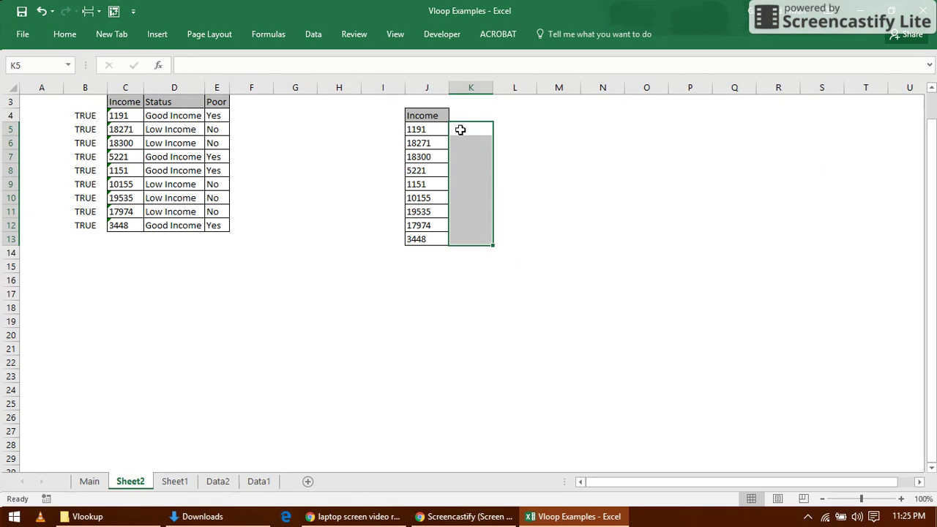
pyautogui.press('Left')
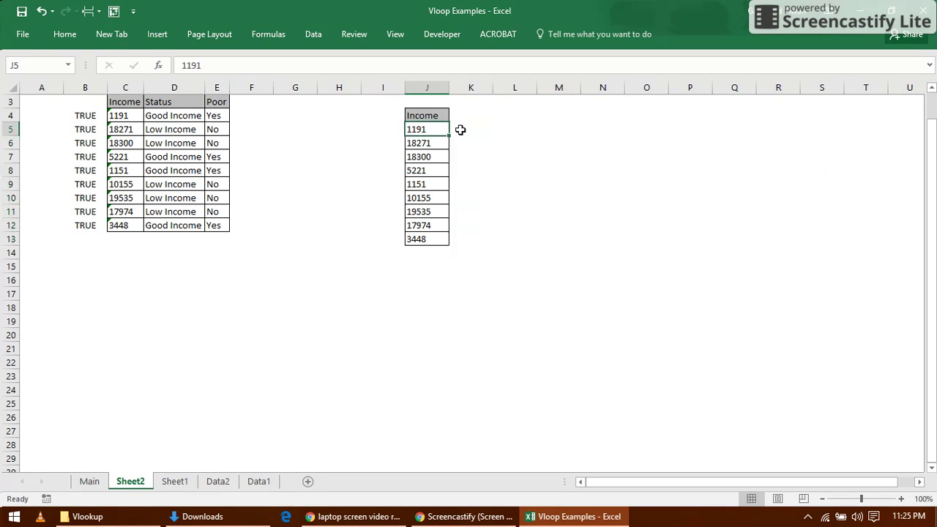
pyautogui.click(460, 129)
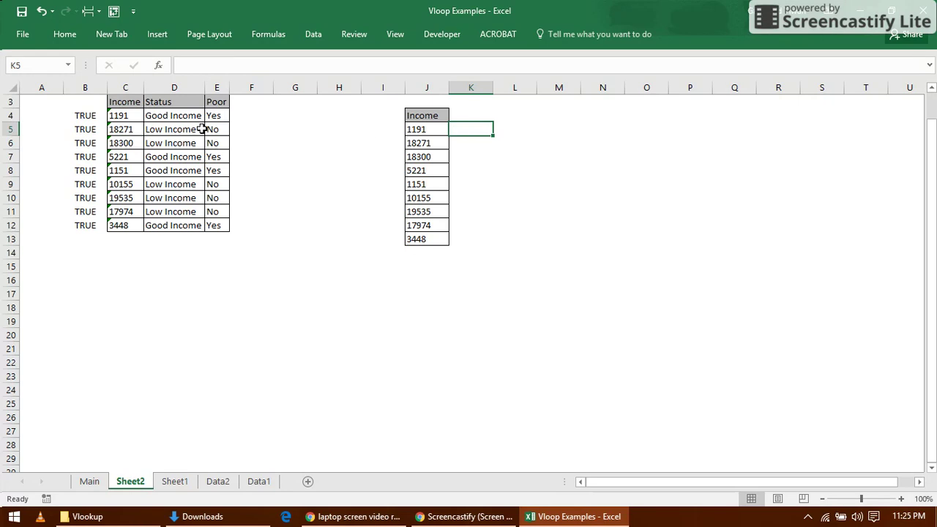
# Copy the Status and Poor headers from D3:E3 to K4:L4, beside the copied Income header.
pyautogui.click(174, 104)
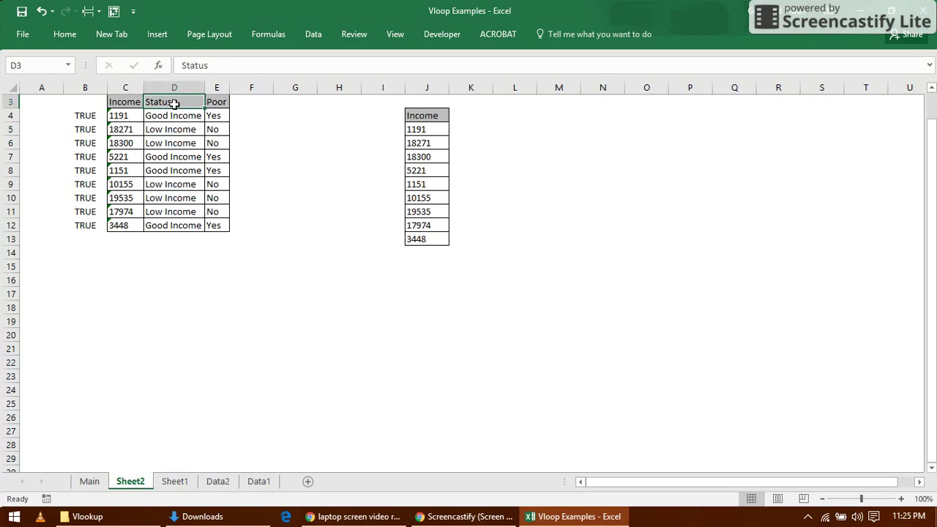
pyautogui.hotkey('shift', 'Right')
pyautogui.hotkey('ctrl', 'c')
pyautogui.press('Right')
pyautogui.press('Right')
pyautogui.press('Right')
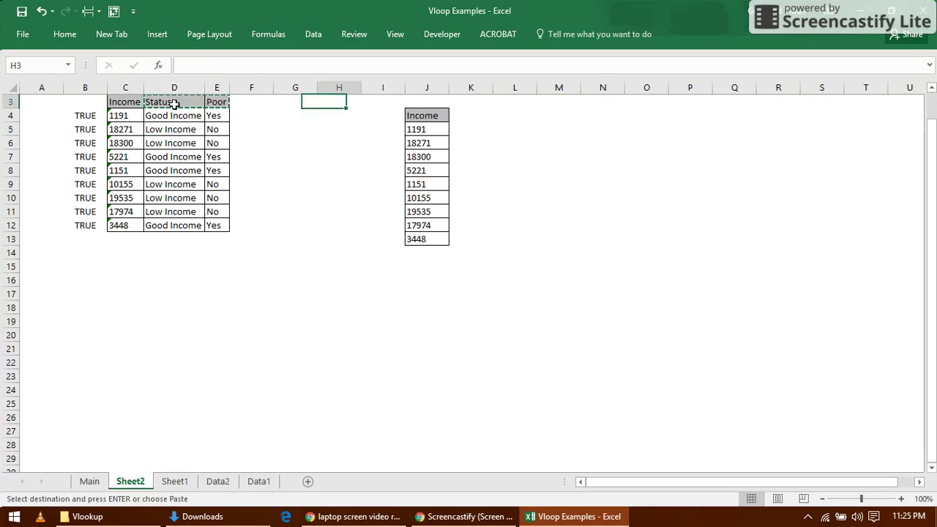
pyautogui.press('Right')
pyautogui.press('Right')
pyautogui.press('Right')
pyautogui.press('Down')
pyautogui.hotkey('ctrl', 'v')
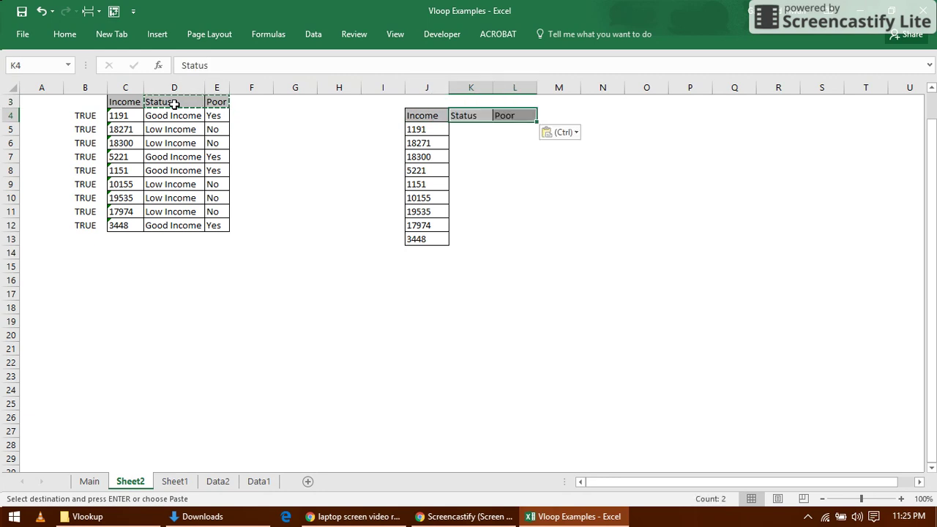
# Apply all borders to the empty Status and Poor cells K5:L13.
pyautogui.press('Down')
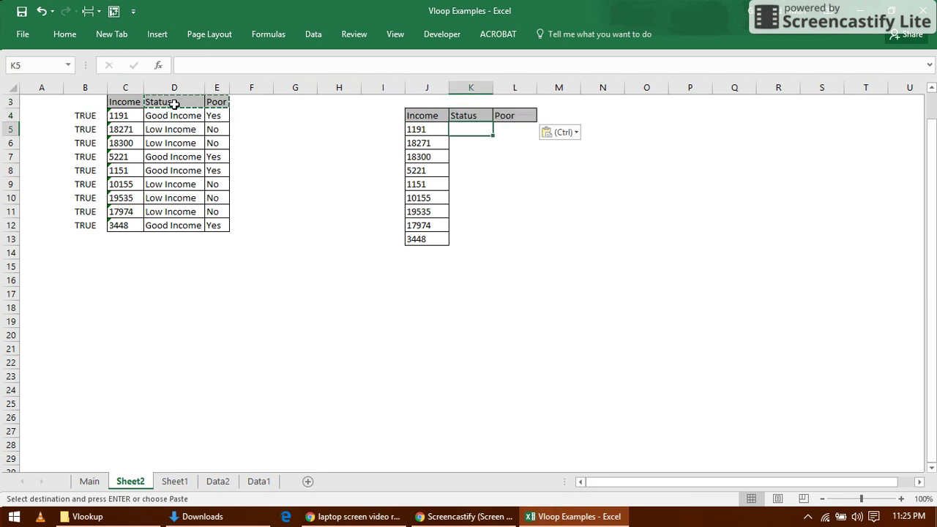
pyautogui.hotkey('shift', 'Right')
pyautogui.hotkey('shift', 'Down')
pyautogui.hotkey('shift', 'Down')
pyautogui.hotkey('shift', 'Down')
pyautogui.hotkey('shift', 'Down')
pyautogui.hotkey('shift', 'Down')
pyautogui.hotkey('shift', 'Down')
pyautogui.hotkey('shift', 'Down')
pyautogui.hotkey('shift', 'Down')
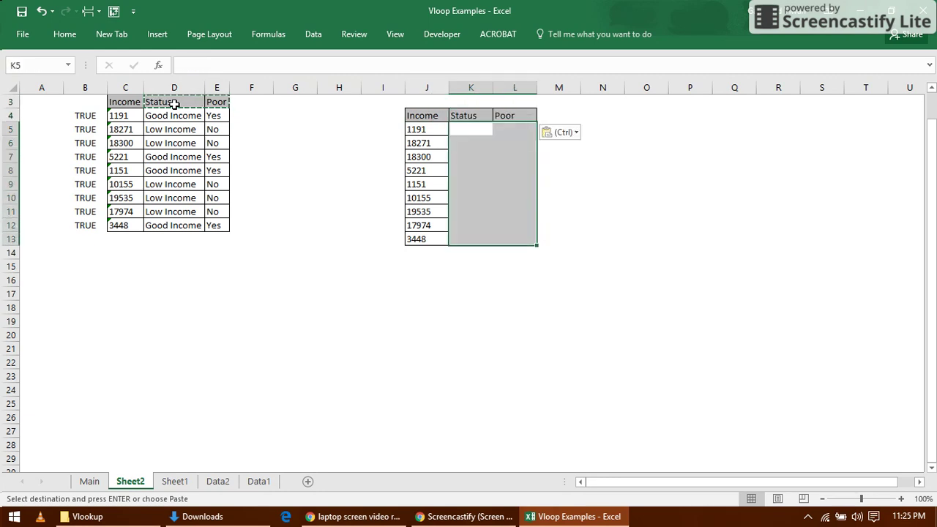
pyautogui.press('alt')
pyautogui.press('h')
pyautogui.press('b')
pyautogui.press('a')
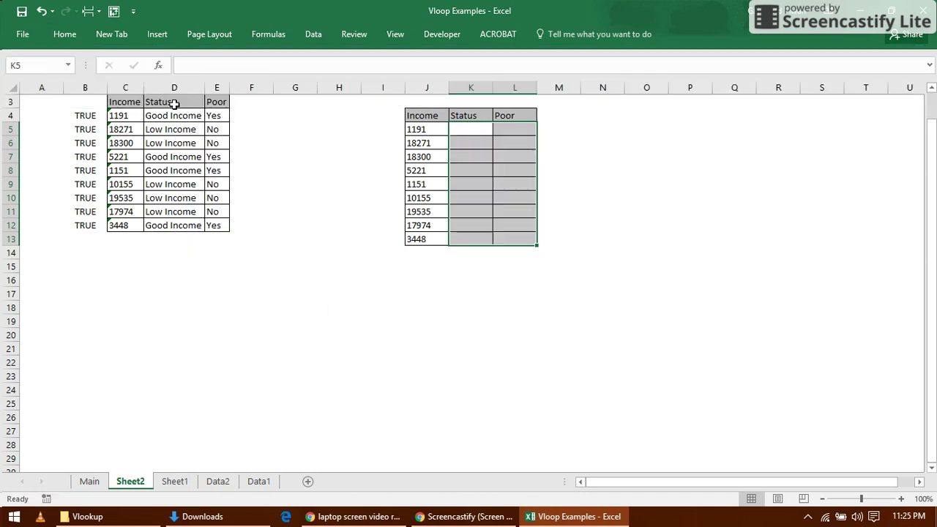
# Enter =VLOOKUP($J5,$C$3:$E$12,2,0) in K5 to look up the Status for the first copied income.
pyautogui.press('Down')
pyautogui.press('Up')
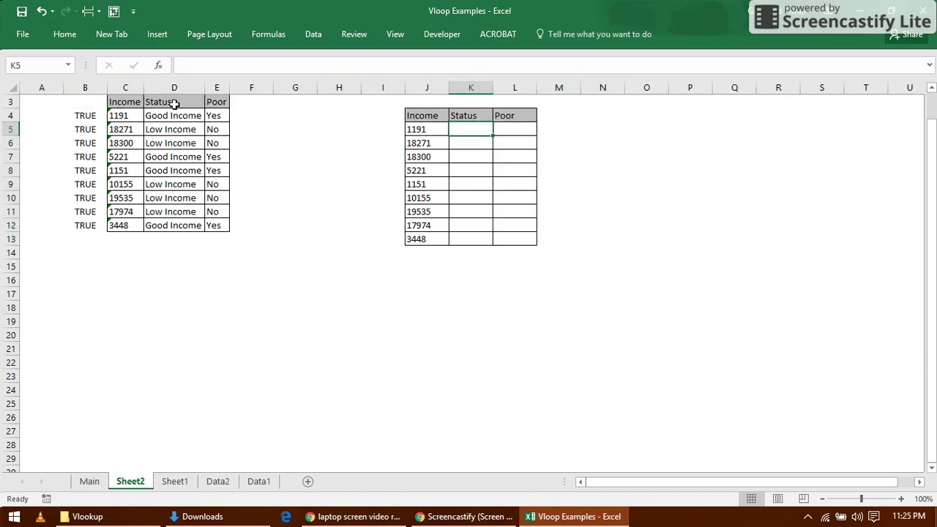
pyautogui.write('=')
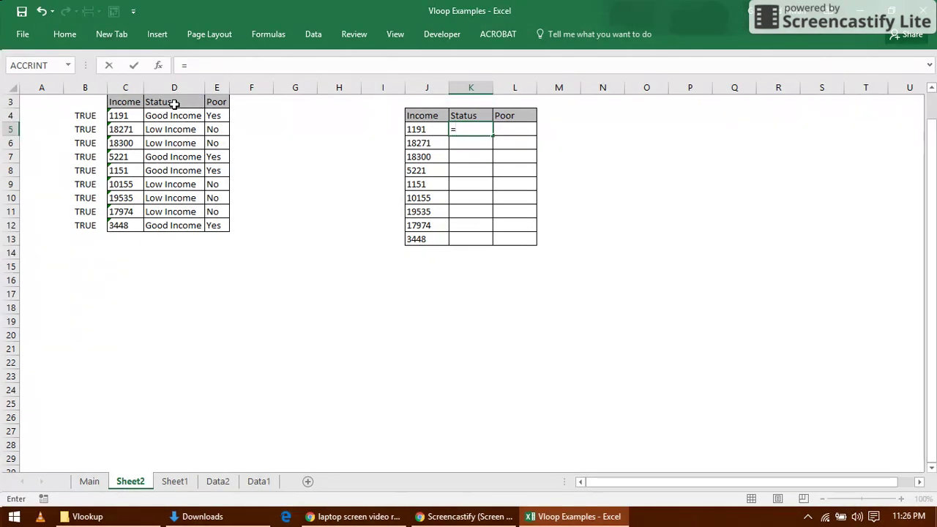
pyautogui.write('vl')
pyautogui.press('Tab')
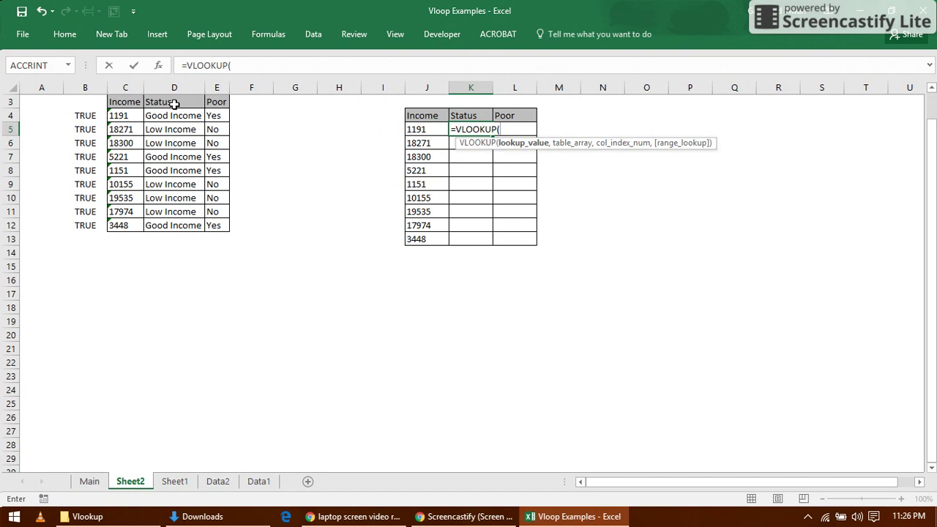
pyautogui.press('Left')
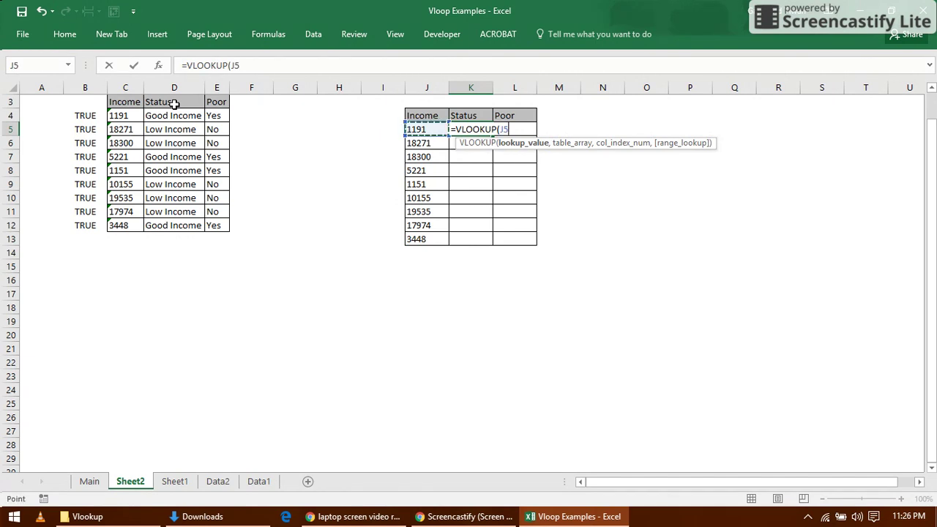
pyautogui.press('F4')
pyautogui.press('F4')
pyautogui.press('F4')
pyautogui.write(',')
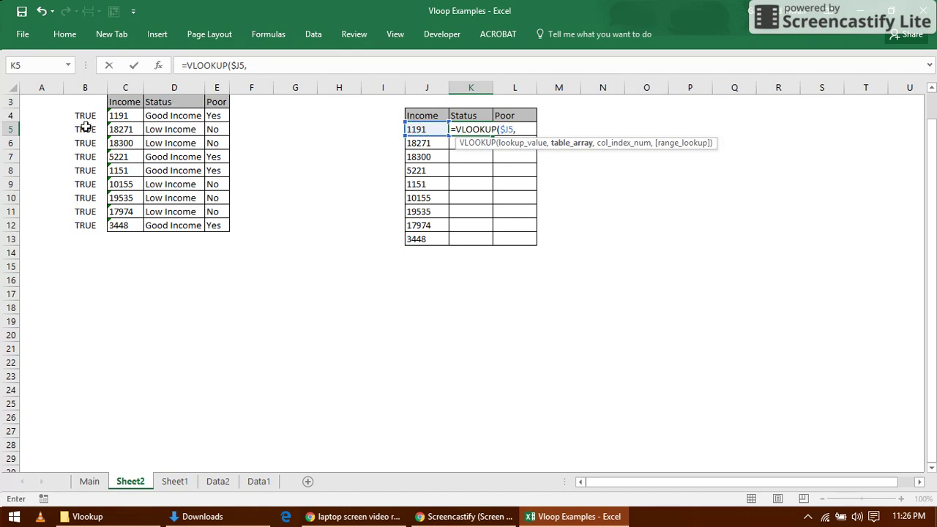
pyautogui.click(116, 106)
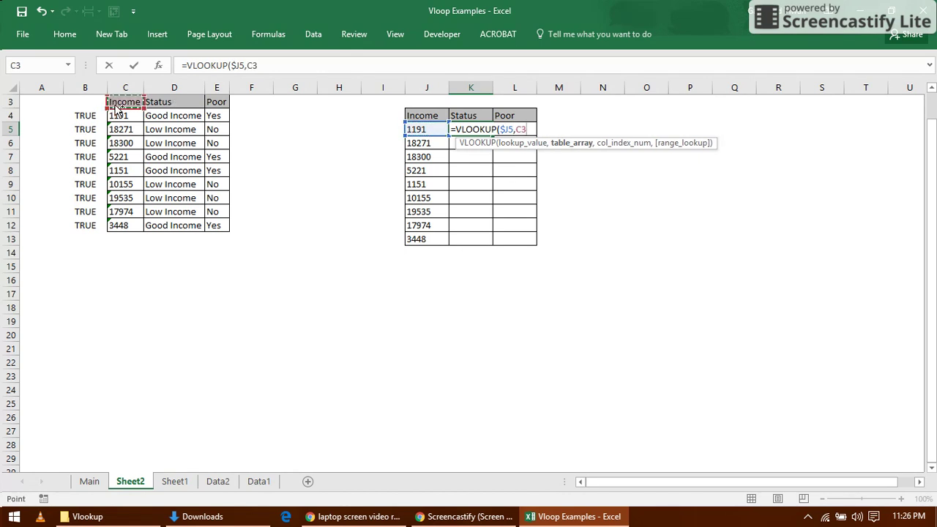
pyautogui.hotkey('ctrl', 'shift', 'Right')
pyautogui.hotkey('ctrl', 'shift', 'Down')
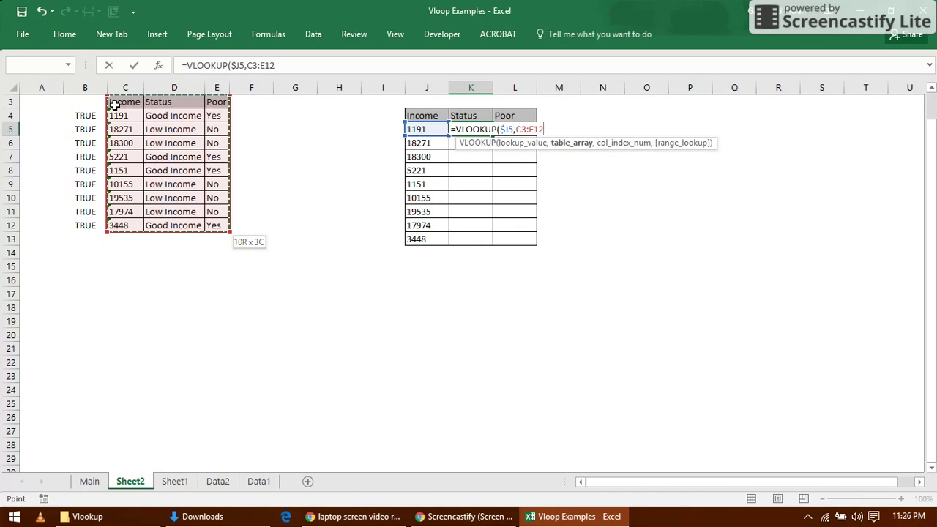
pyautogui.press('F4')
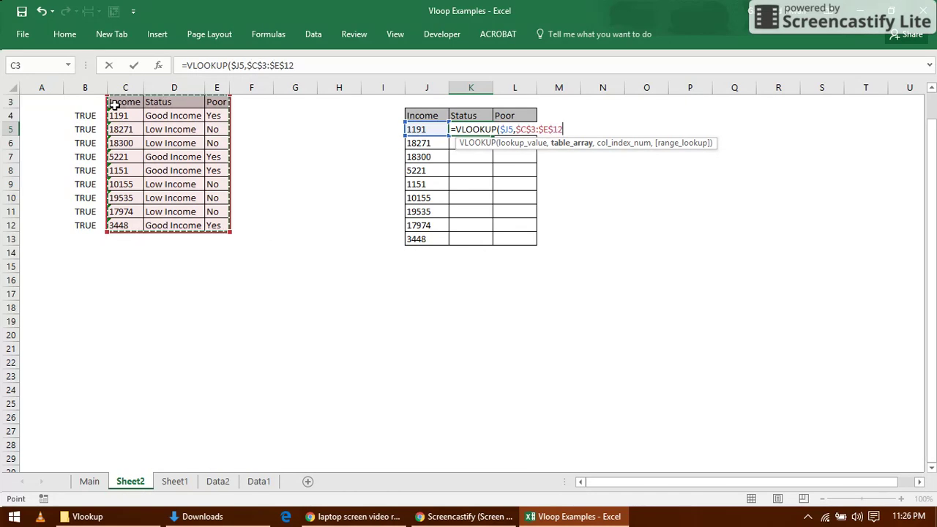
pyautogui.write(',')
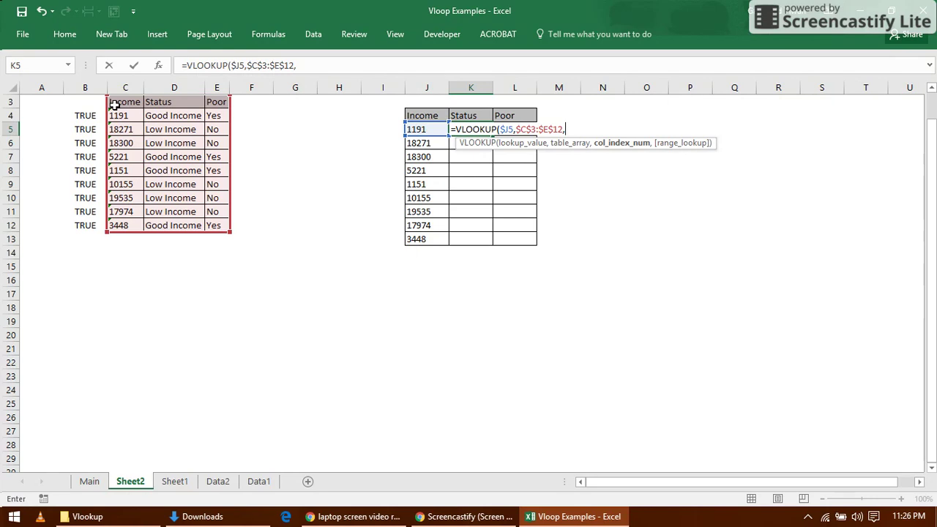
pyautogui.write('2,0)')
pyautogui.press('Return')
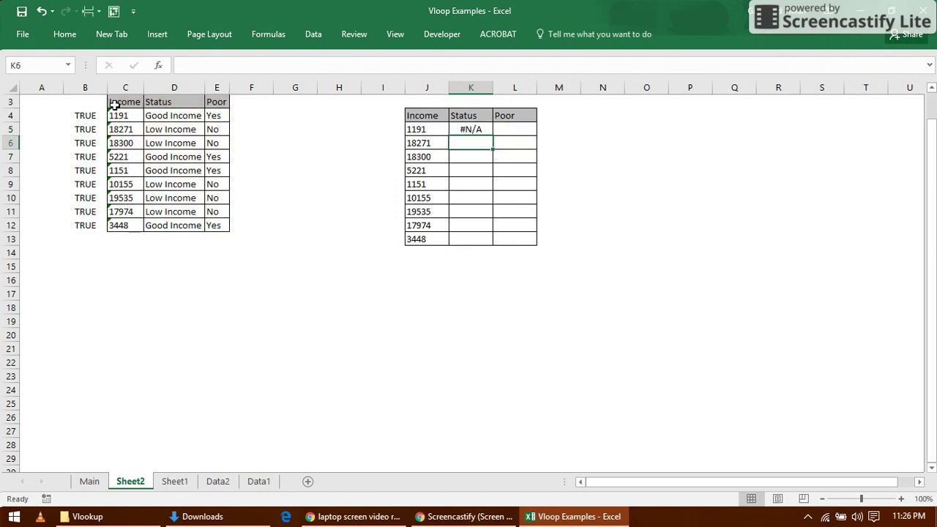
# Replace the column index in K5's VLOOKUP formula with MATCH(K$4,$C$3:$E$3,0).
pyautogui.press('Up')
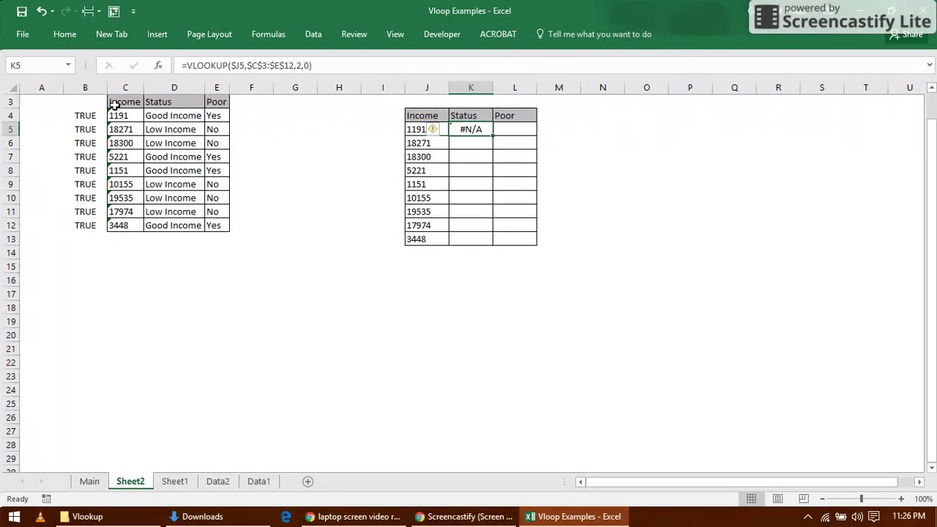
pyautogui.hotkey('shift', 'Right')
pyautogui.press('Left')
pyautogui.press('Right')
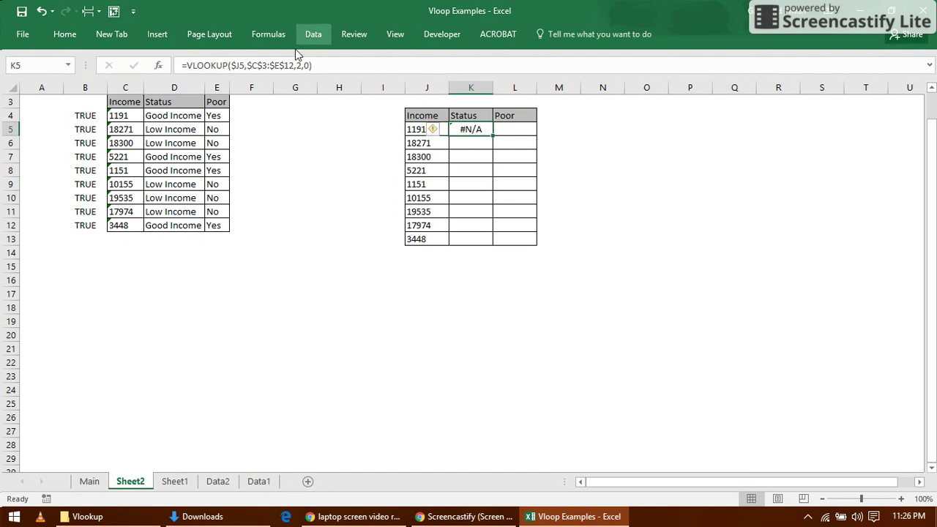
pyautogui.click(300, 64)
pyautogui.write('MATCH(')
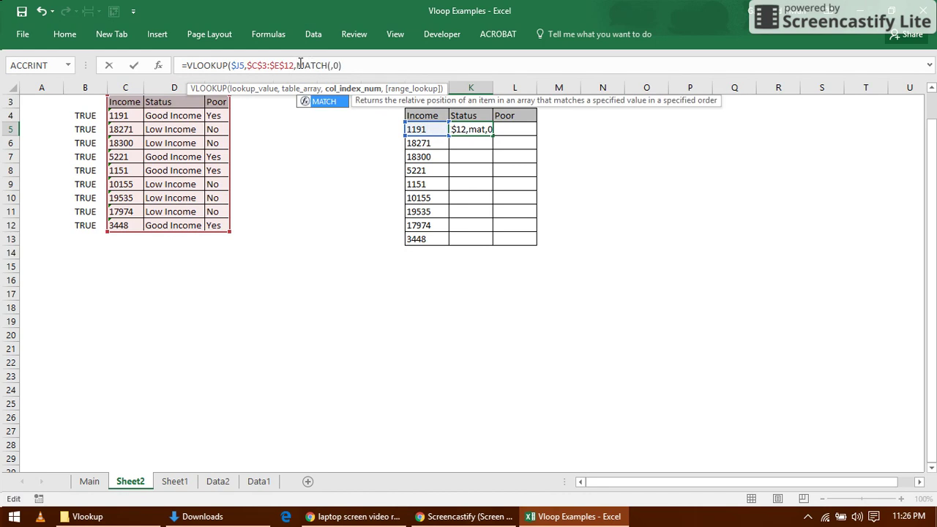
pyautogui.click(471, 115)
pyautogui.click(470, 115)
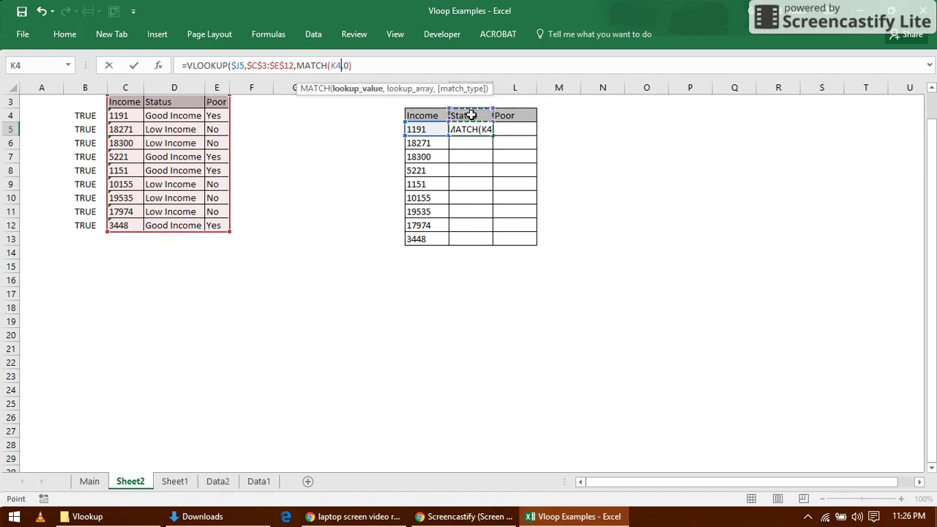
pyautogui.press('F4')
pyautogui.press('F4')
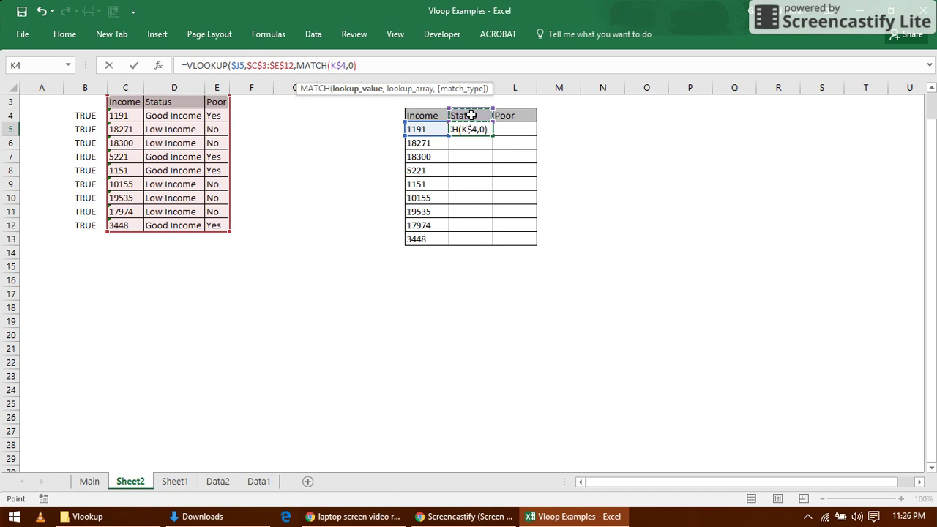
pyautogui.write(',')
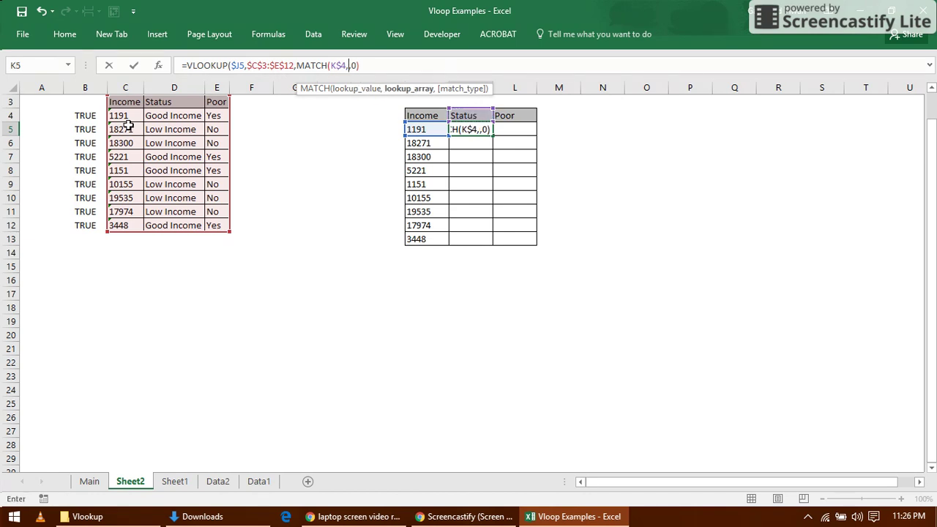
pyautogui.click(127, 102)
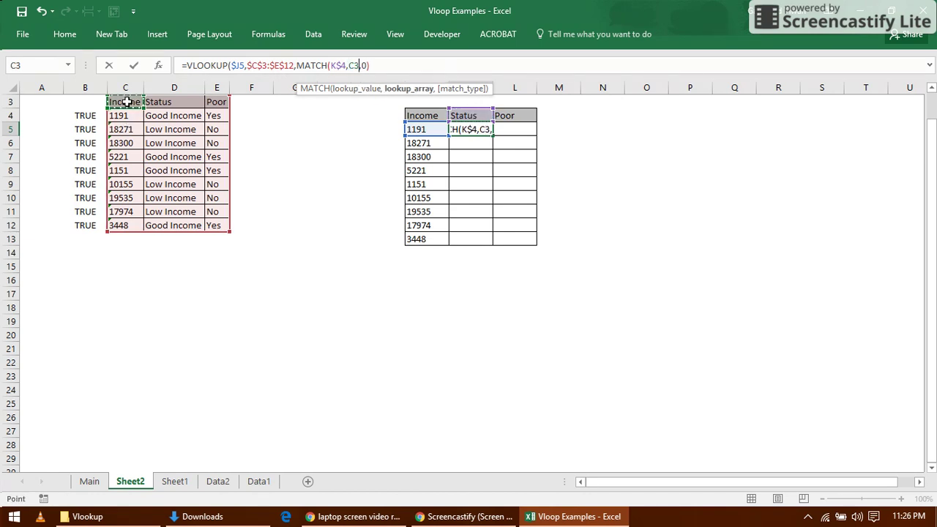
pyautogui.moveTo(126, 101); pyautogui.dragTo(217, 101)
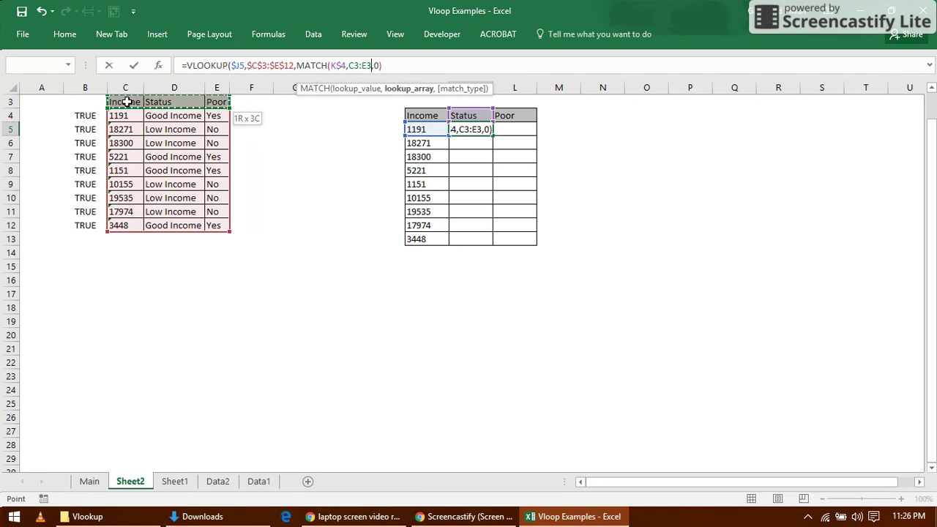
pyautogui.press('F4')
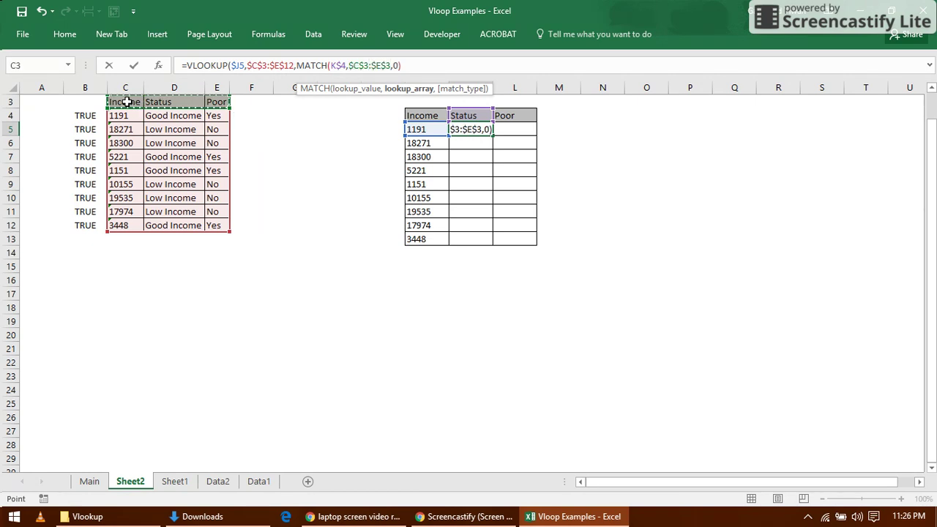
pyautogui.write(',0)')
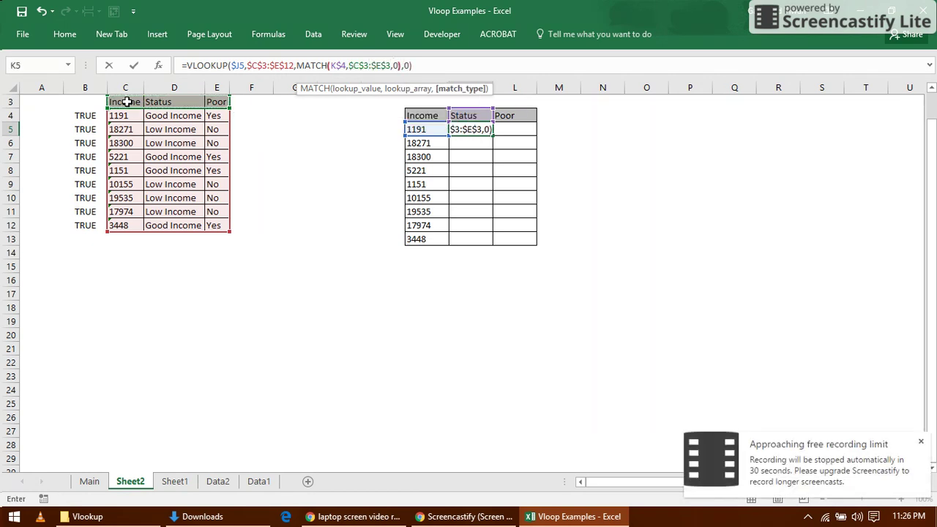
pyautogui.press('Return')
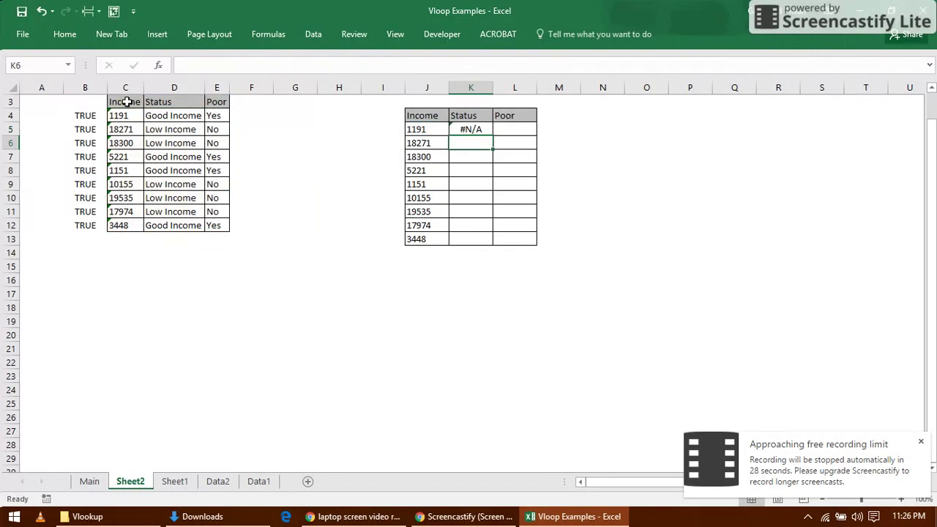
# Examine the K5 formula and compare the lookup income in J5 with the source incomes in column C.
pyautogui.press('Up')
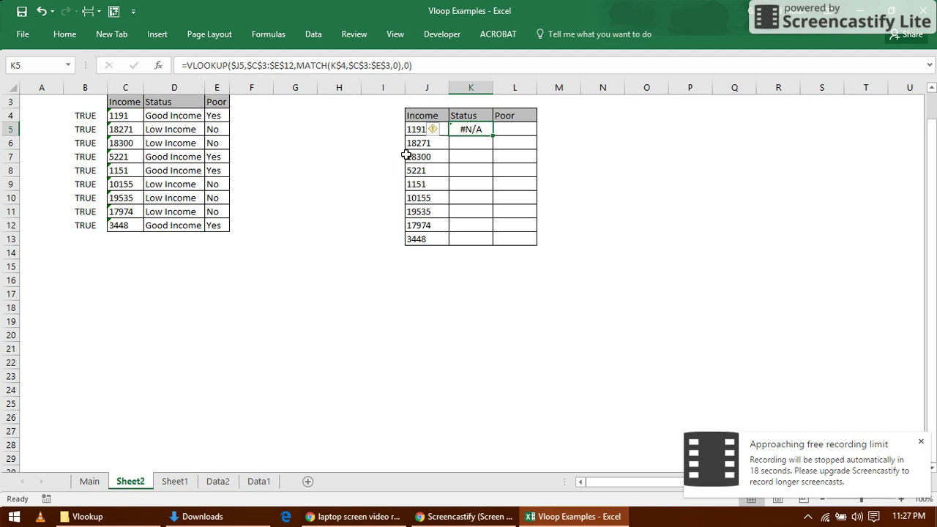
pyautogui.click(418, 131)
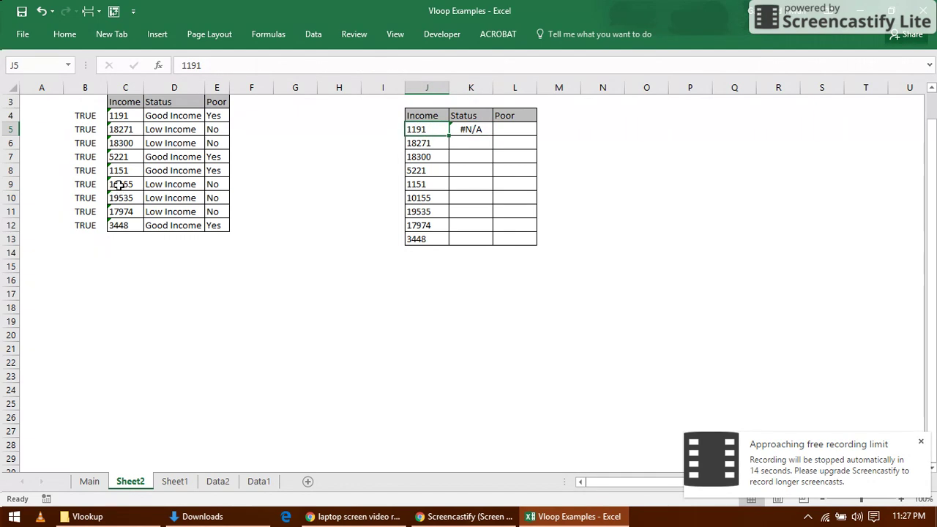
pyautogui.click(125, 154)
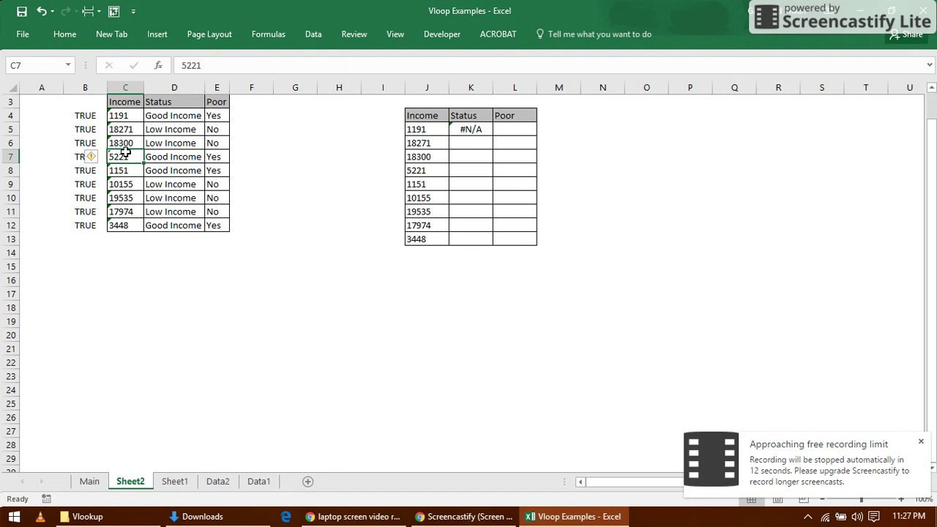